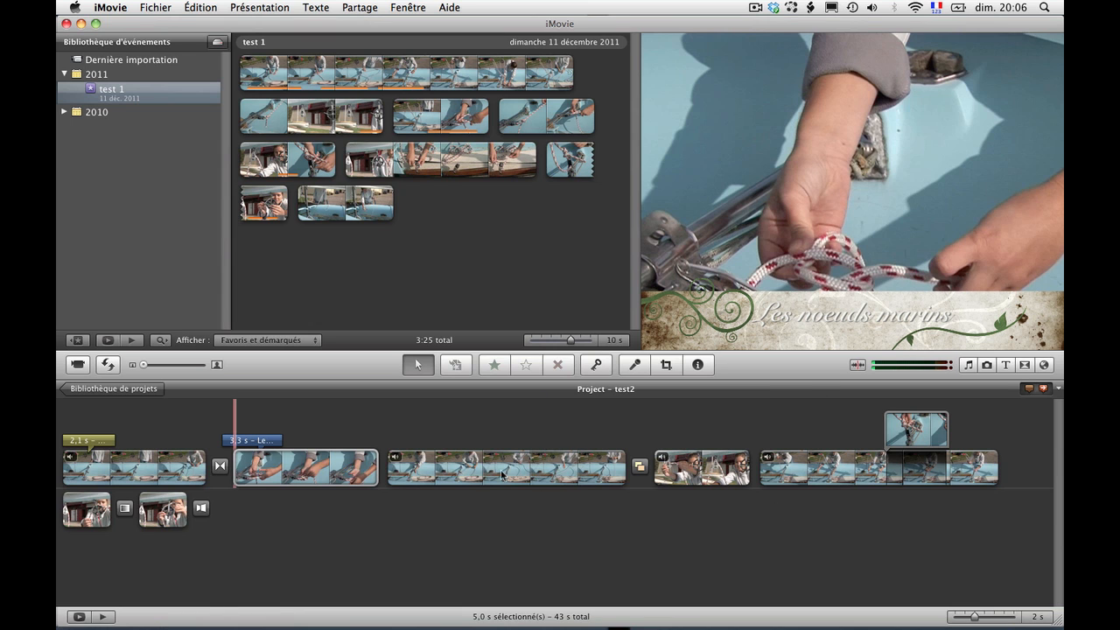
Open the audio adjustments of the second clip in the project and set its volume to 99%
left_click(243, 477)
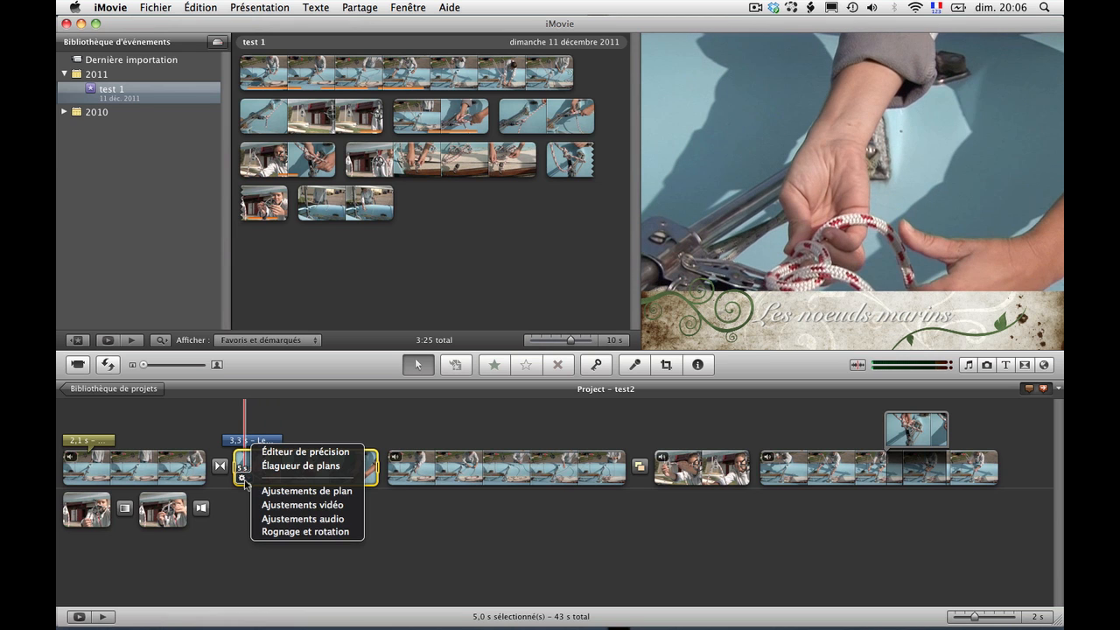
left_click(276, 523)
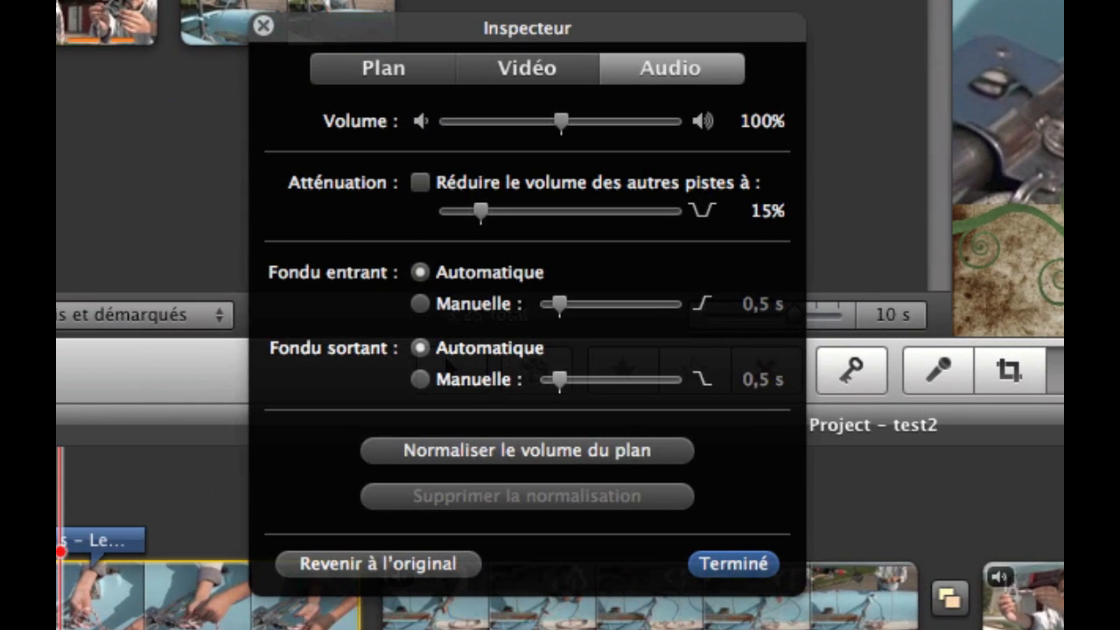
left_click_drag(553, 119, 636, 120)
left_click_drag(542, 150, 557, 128)
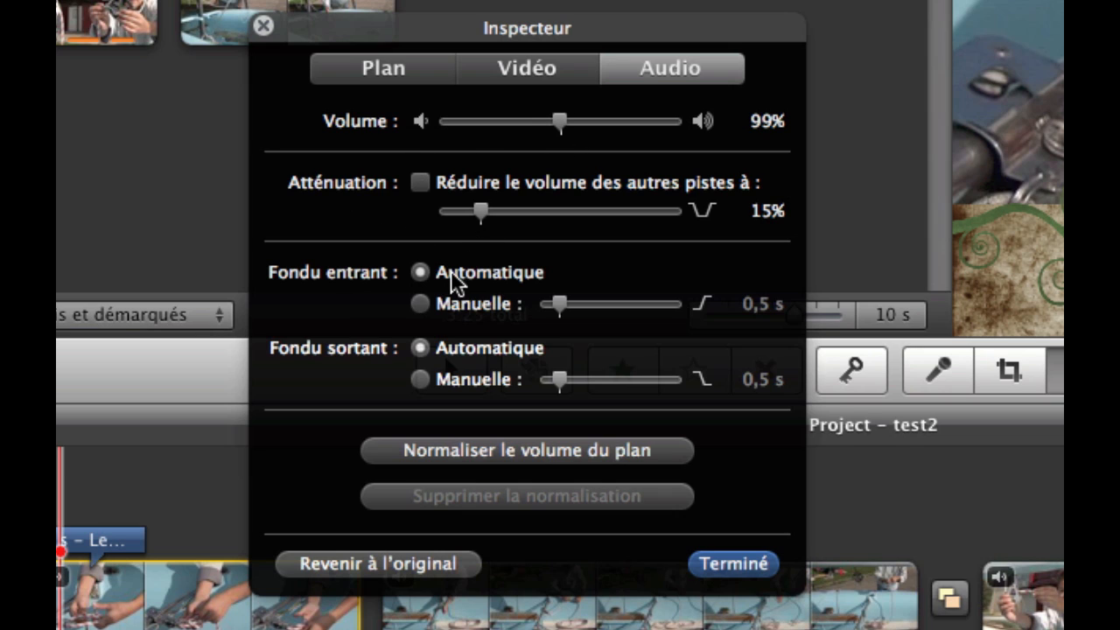
Set the clip's audio to a manual fade-in of 2.7 s and a manual fade-out of 0.0 s
left_click(424, 304)
left_click_drag(557, 305, 620, 311)
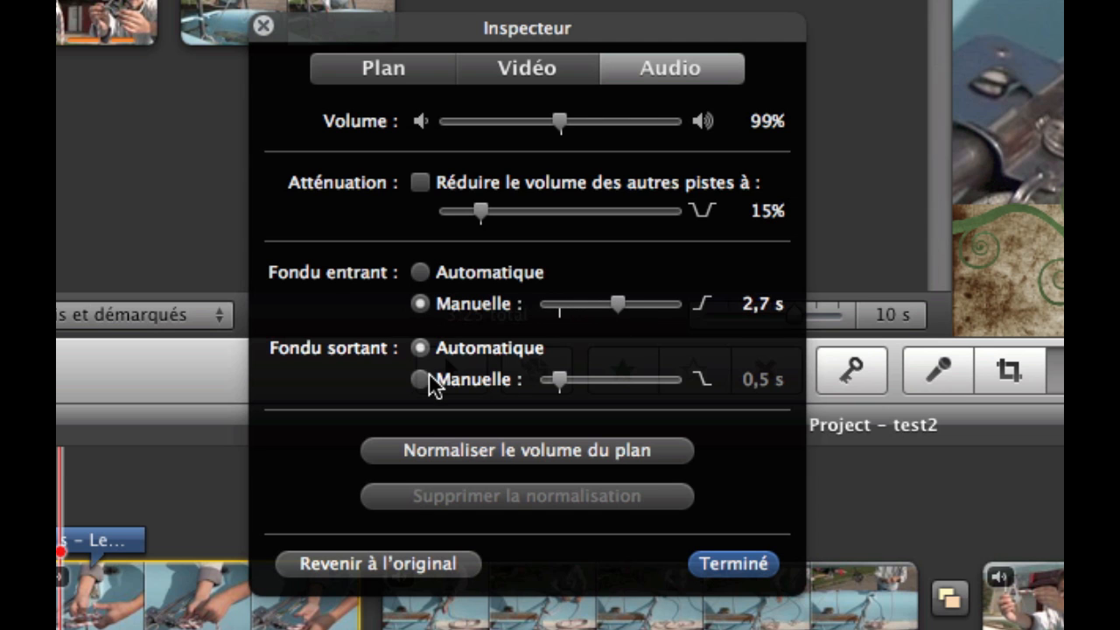
left_click_drag(557, 378, 413, 377)
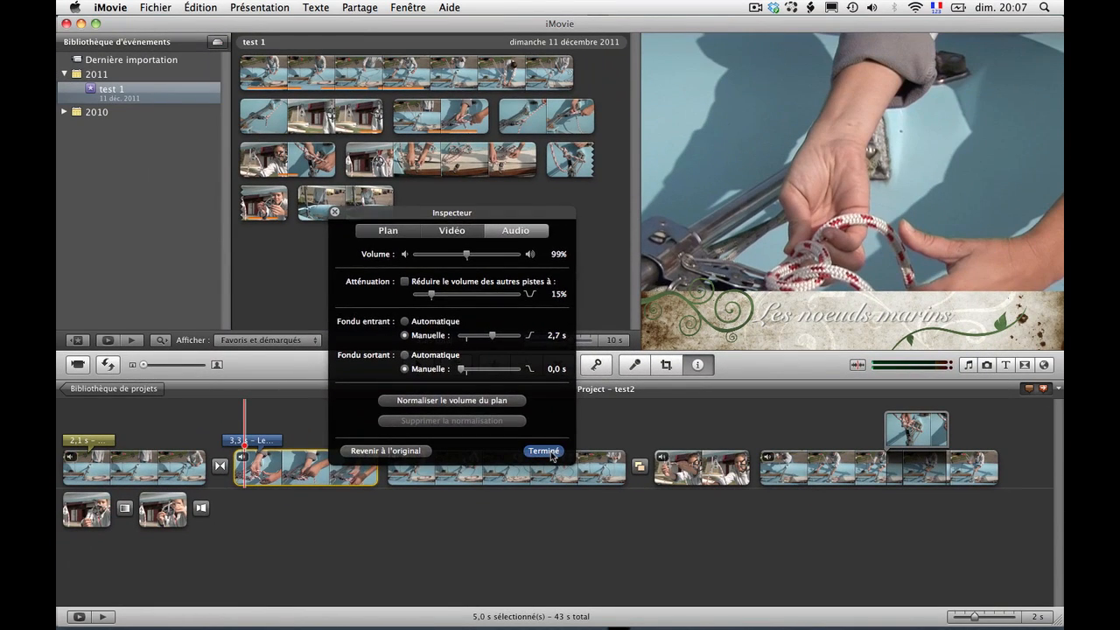
left_click(556, 457)
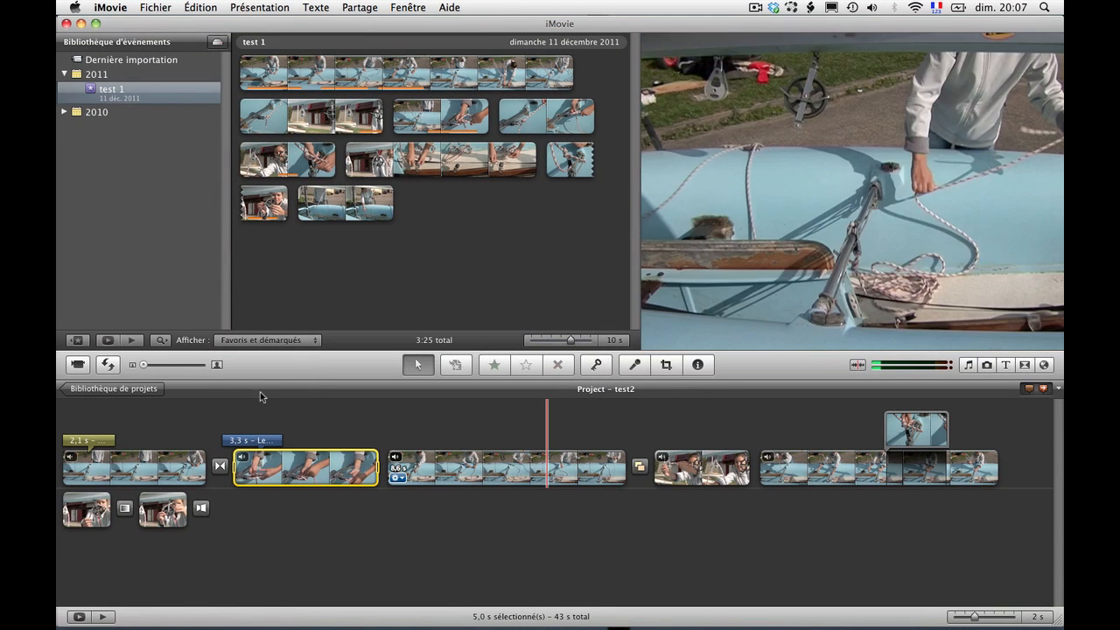
Try a volume of 0% on the second clip's audio and set it to 101%
mouse_move(249, 481)
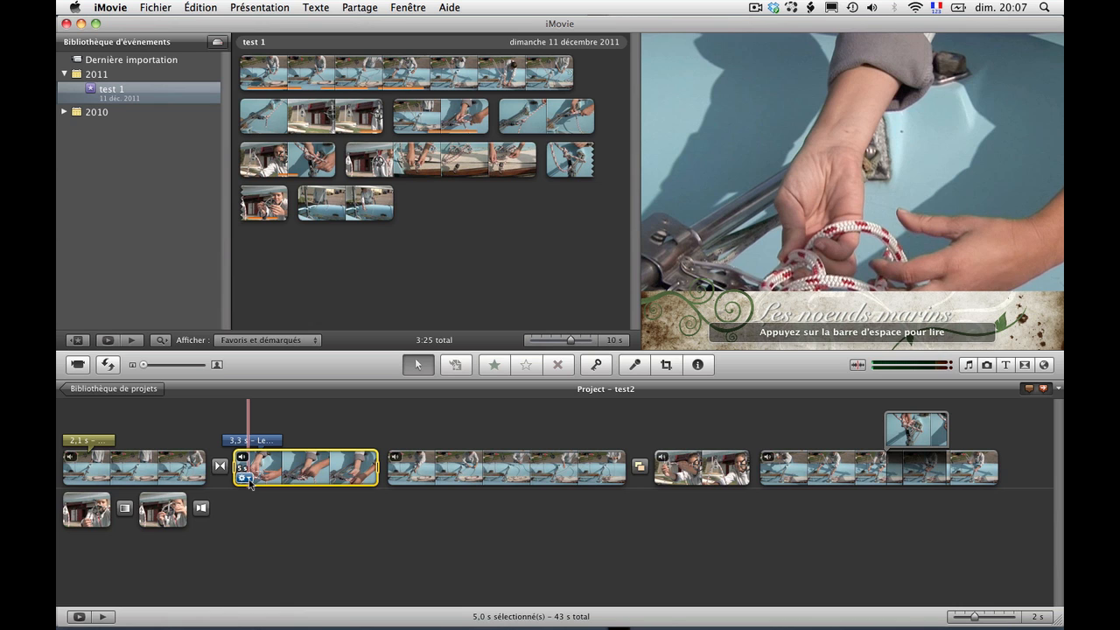
left_click(244, 478)
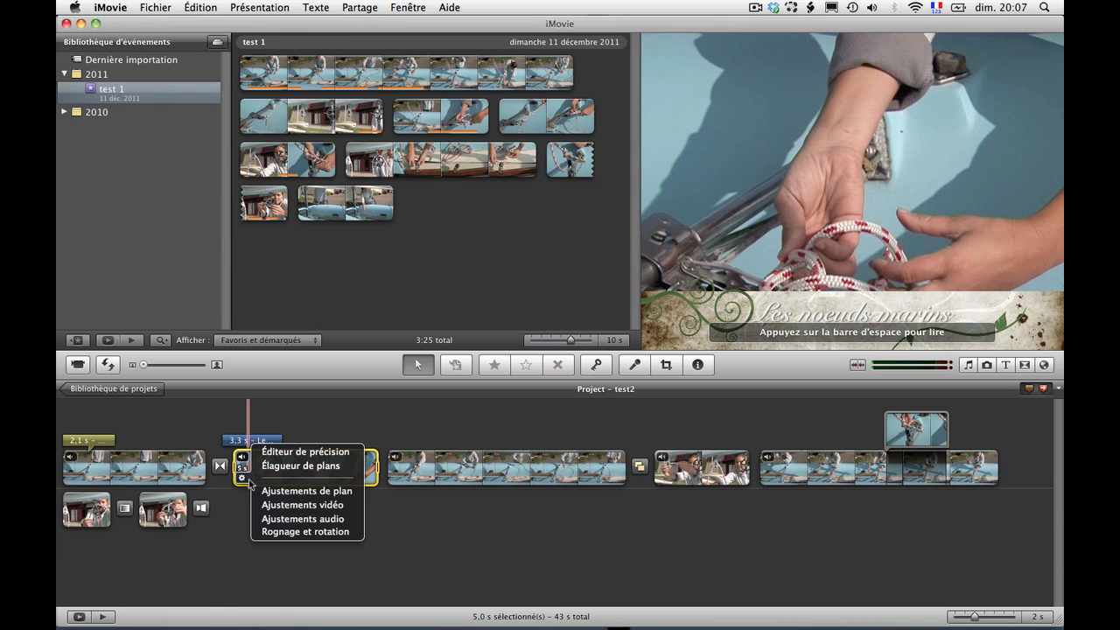
left_click(288, 518)
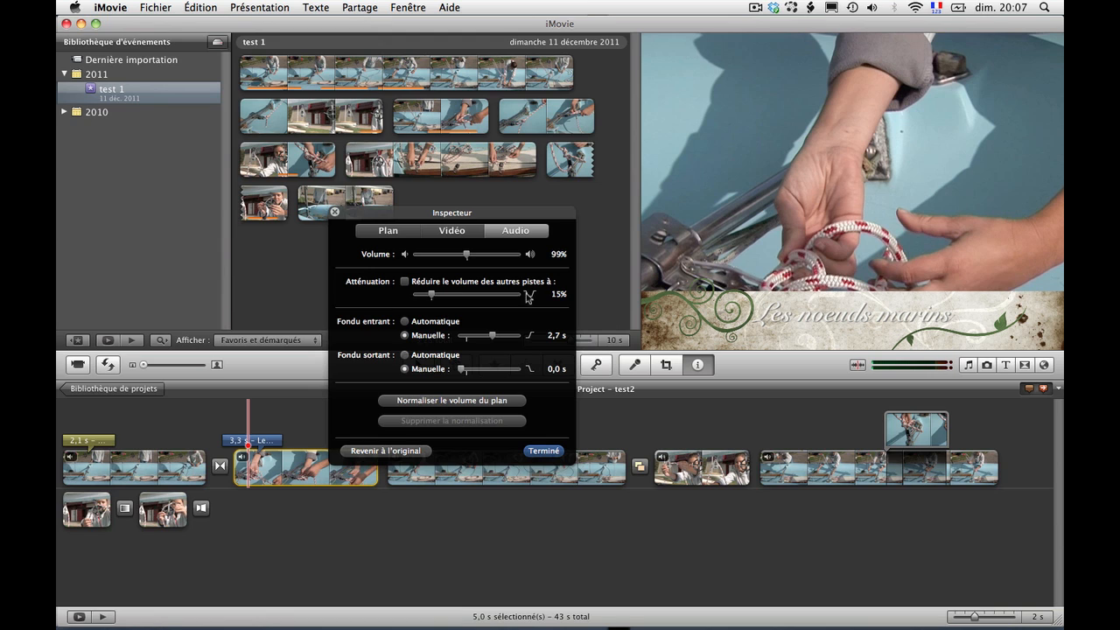
left_click_drag(468, 254, 351, 250)
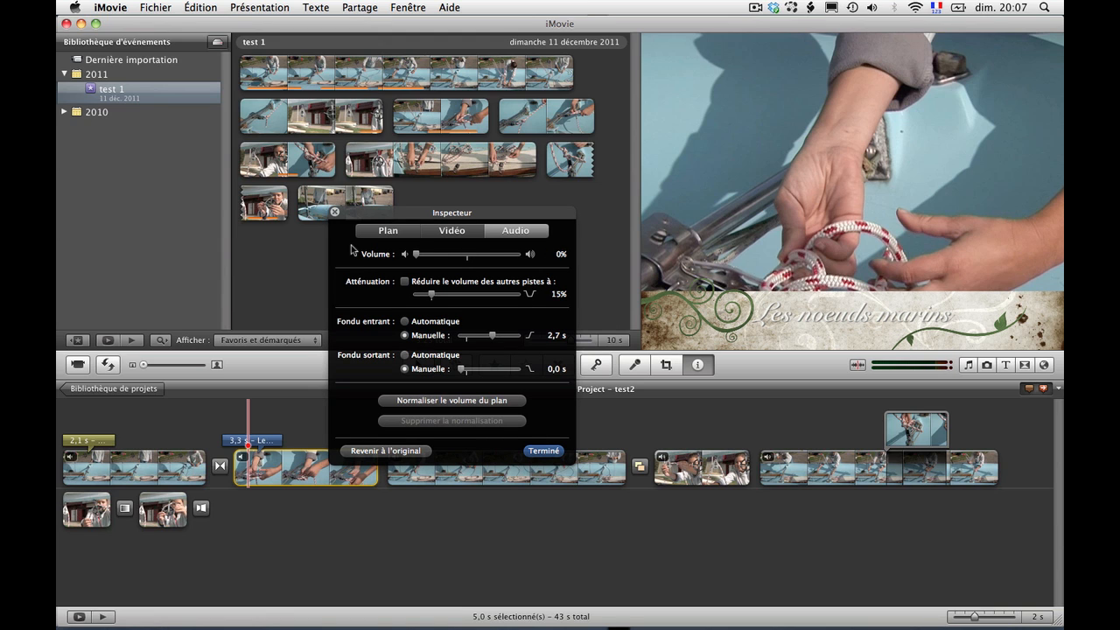
left_click_drag(417, 254, 468, 258)
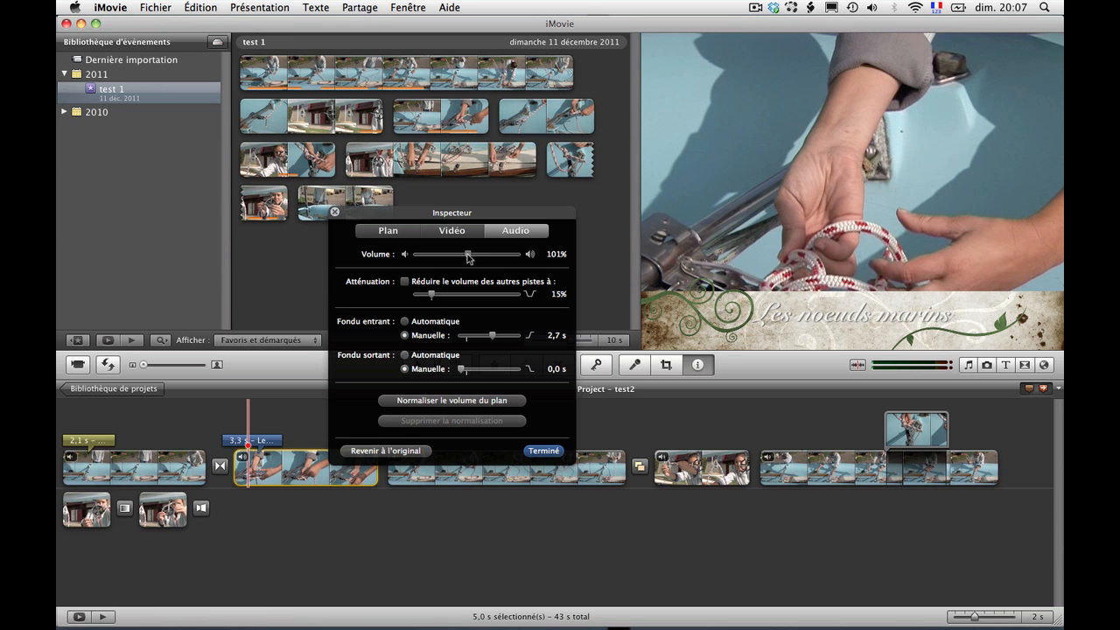
left_click(543, 449)
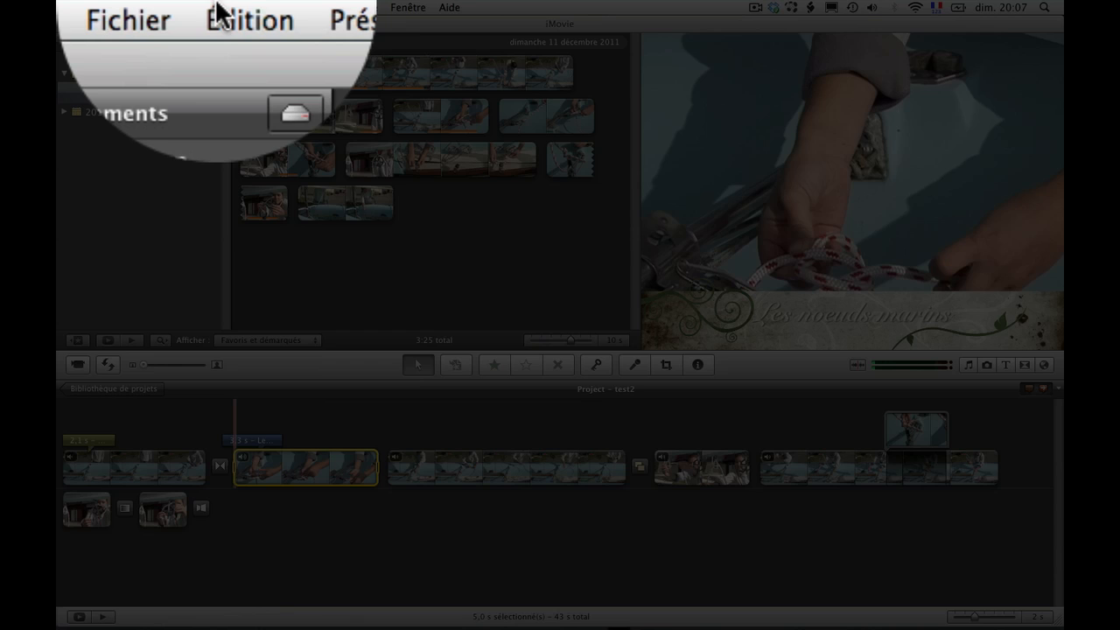
Mute the sound of the second clip and play it back
left_click(187, 6)
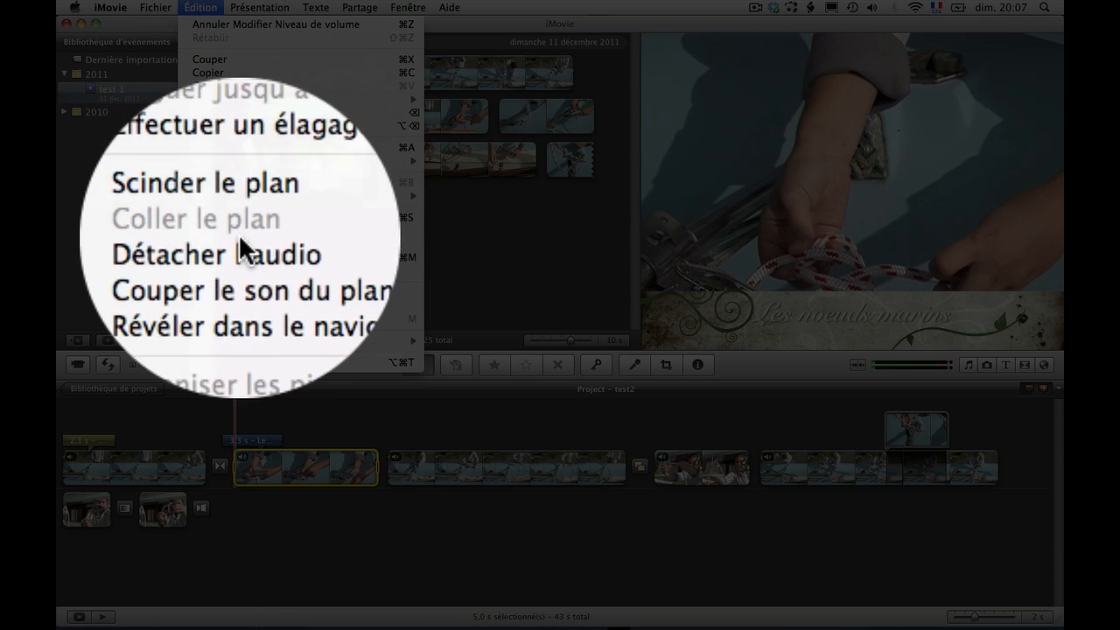
left_click(241, 254)
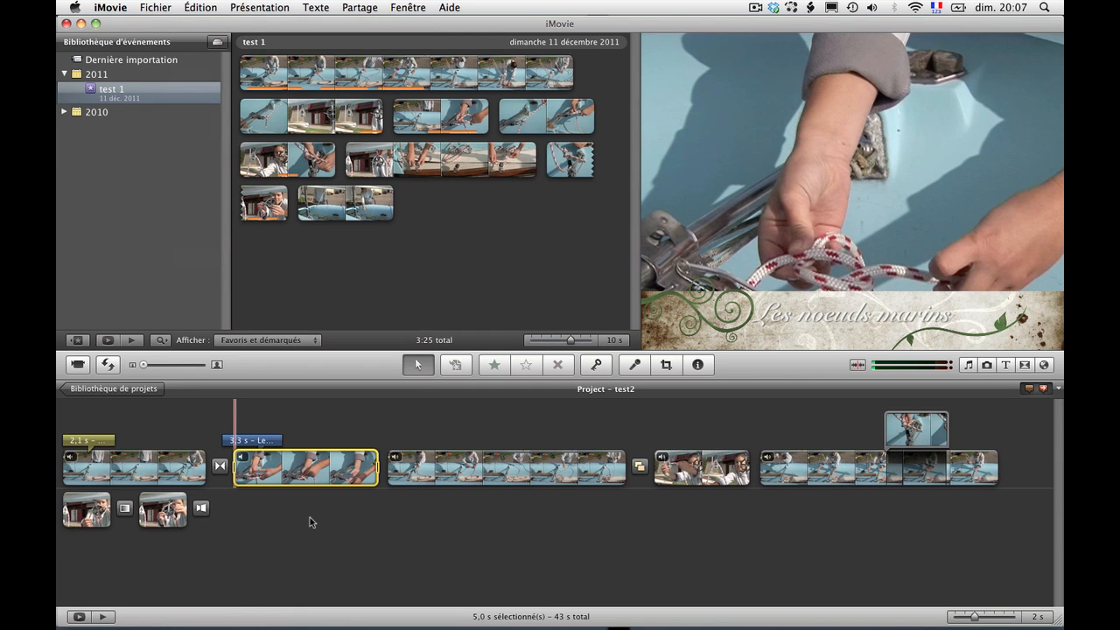
key("space")
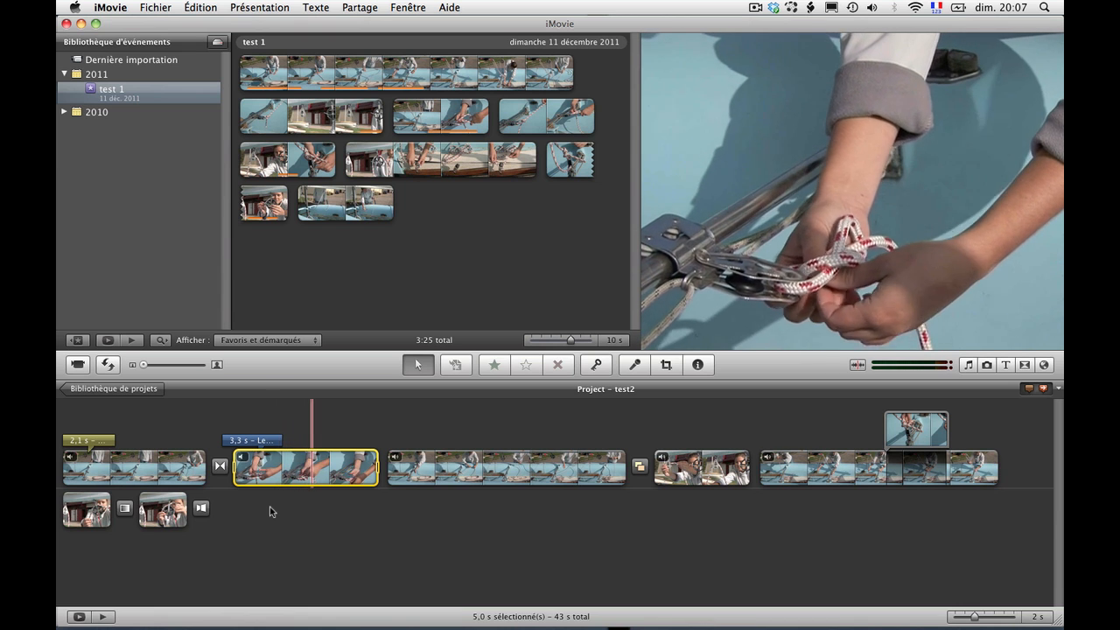
Reactivate the second clip's sound and play the project from the transition before it
left_click(200, 7)
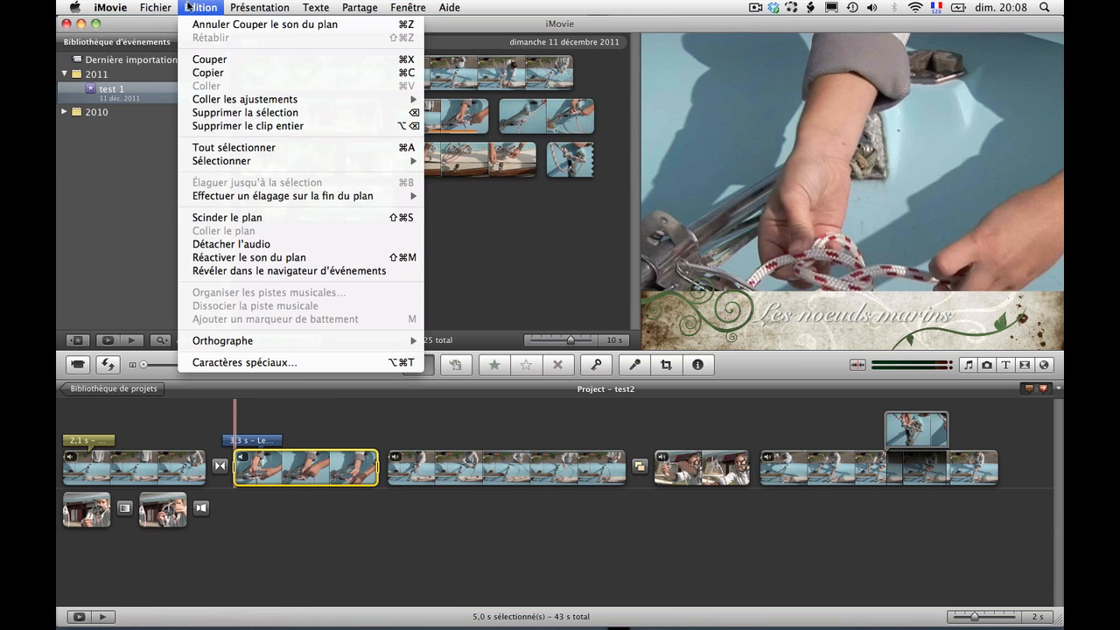
left_click(243, 263)
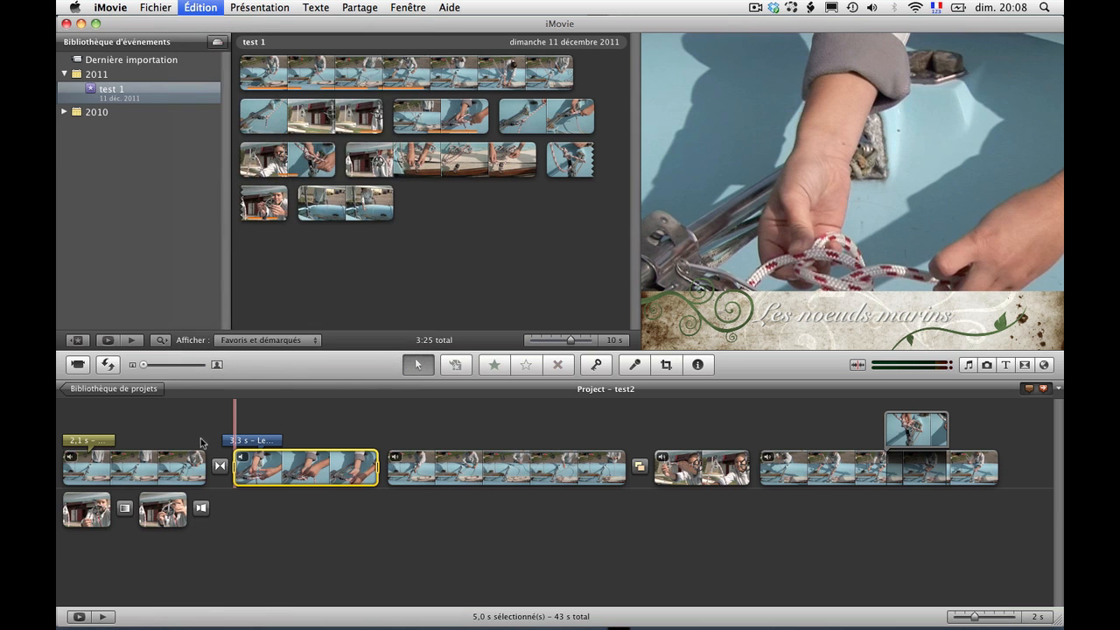
left_click(221, 486)
key("space")
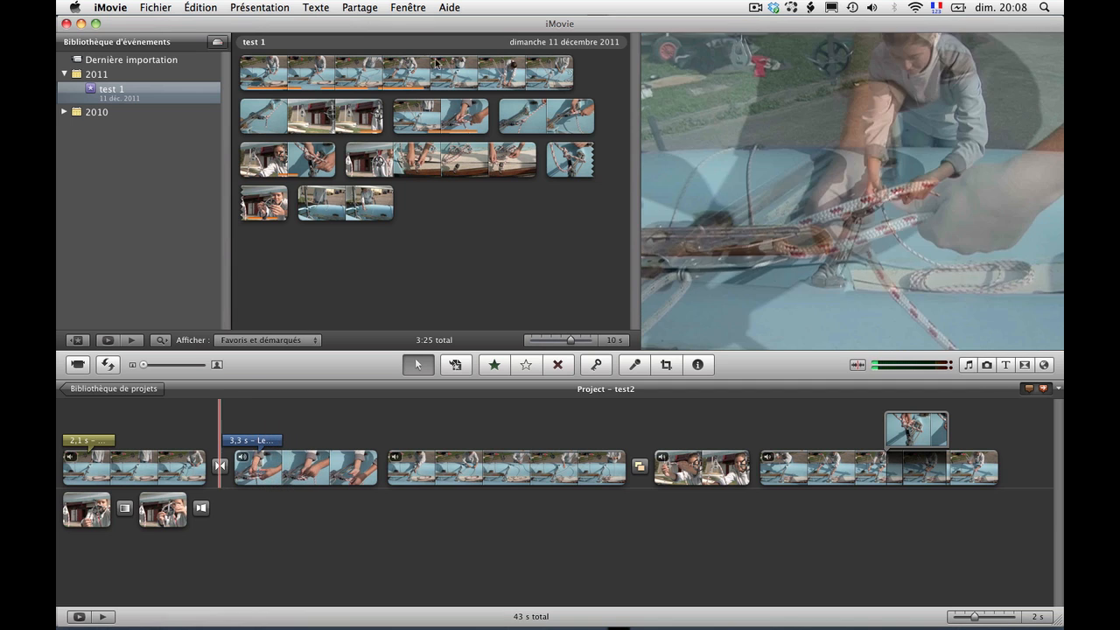
Detach the audio from the second clip, shorten the detached track to 3.6 s and play it back
left_click(211, 7)
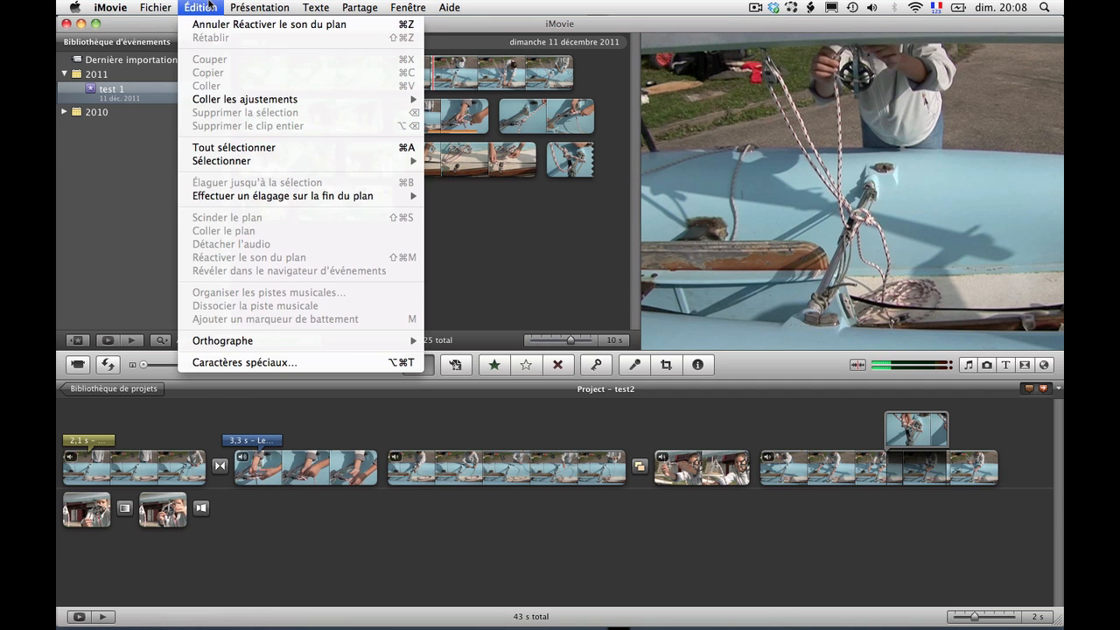
mouse_move(147, 7)
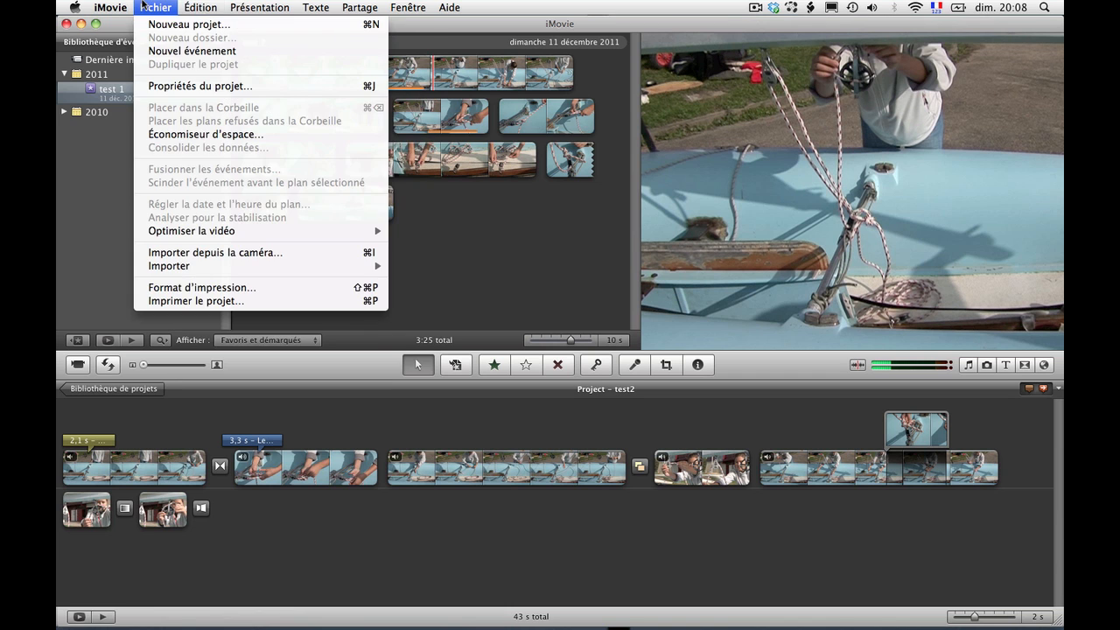
mouse_move(203, 6)
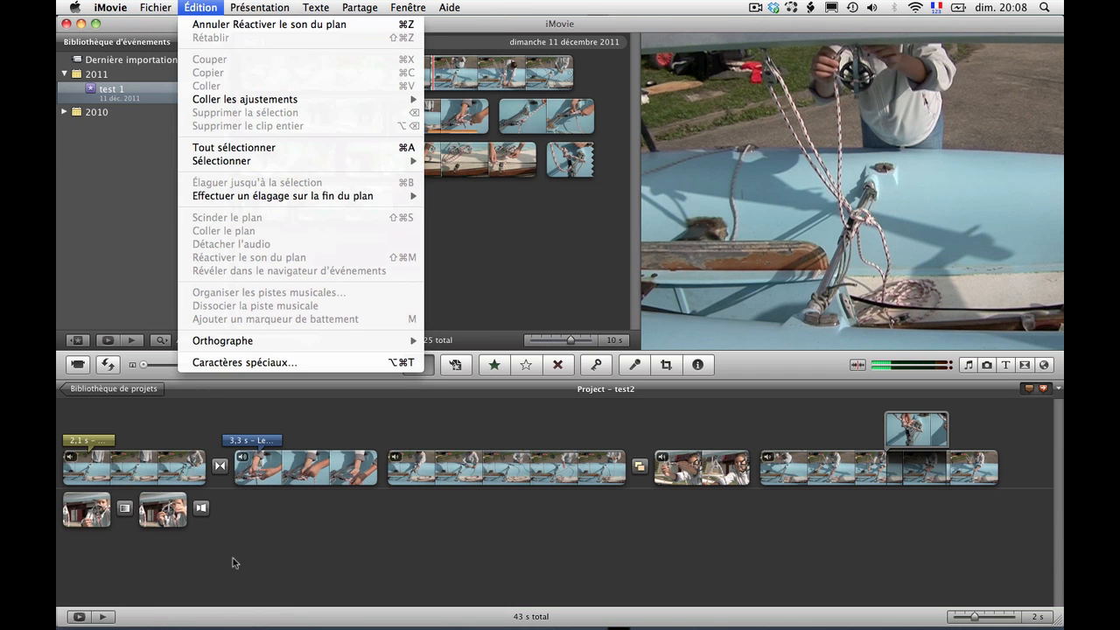
left_click(308, 483)
left_click(306, 485)
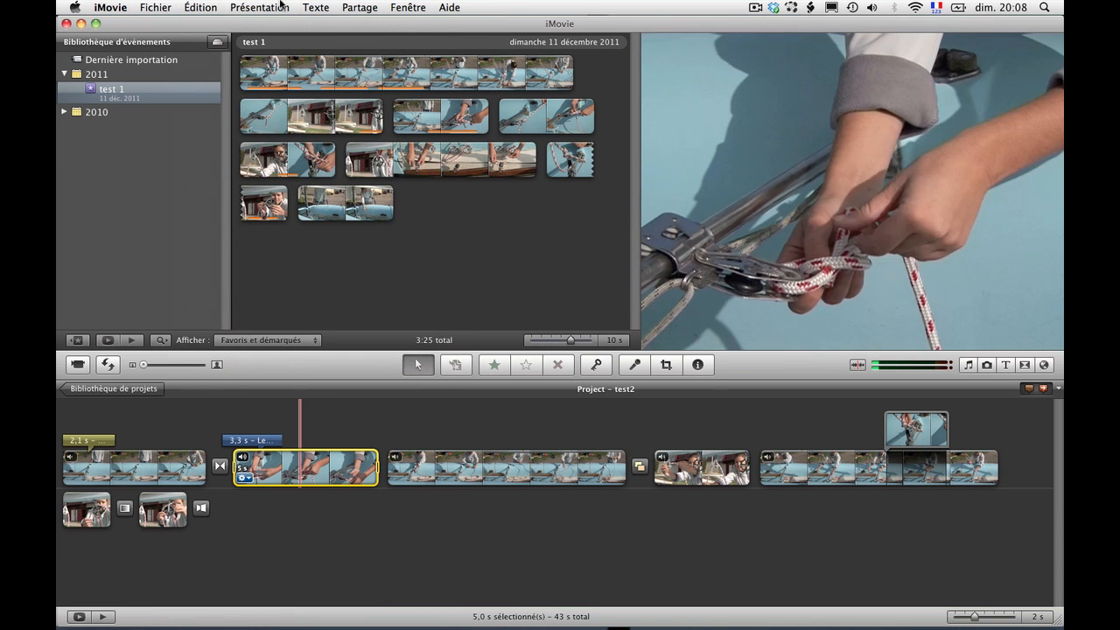
left_click(201, 7)
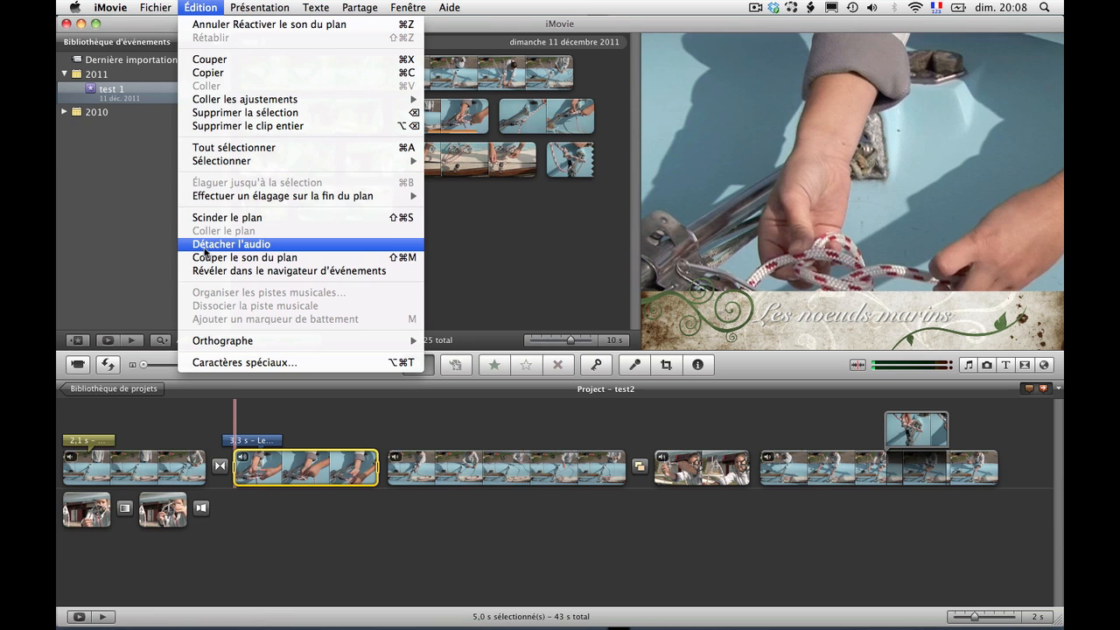
left_click(204, 245)
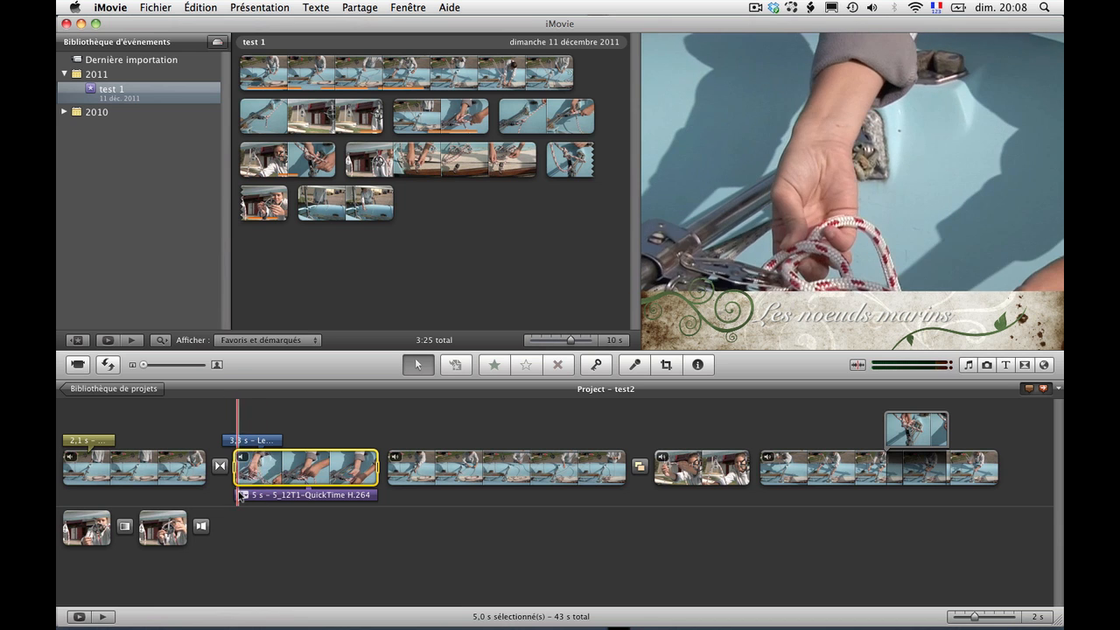
left_click_drag(377, 496, 338, 495)
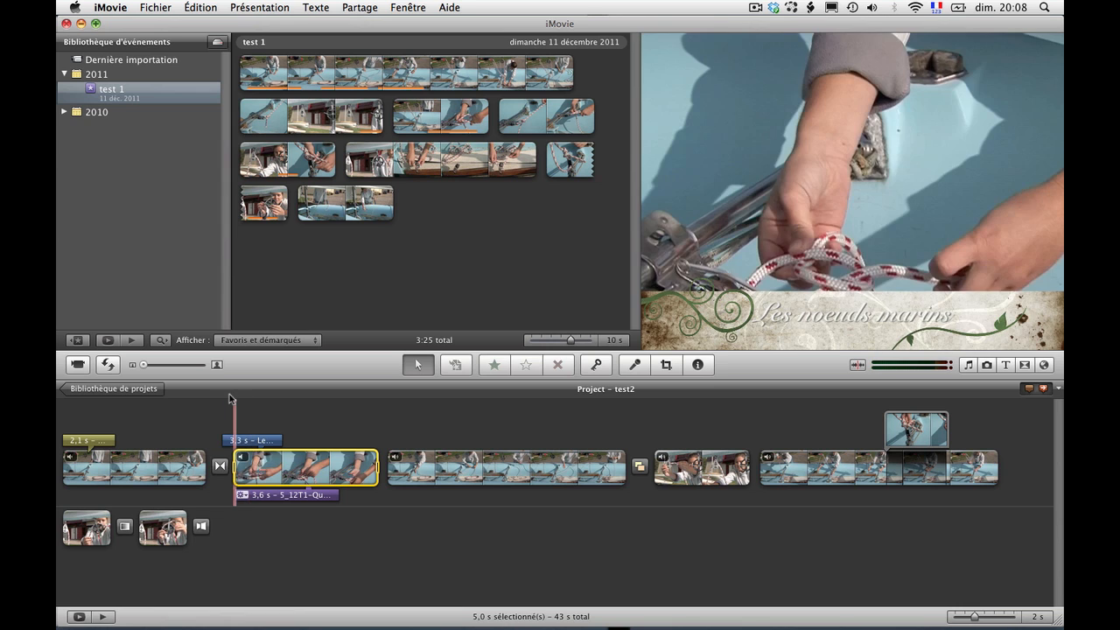
key("space")
Insert the green boat photo from iPhoto after the second clip and extend the detached audio to 7.1 s beneath it, checking by playback
left_click(988, 365)
left_click_drag(828, 438, 390, 453)
left_click_drag(324, 462, 490, 473)
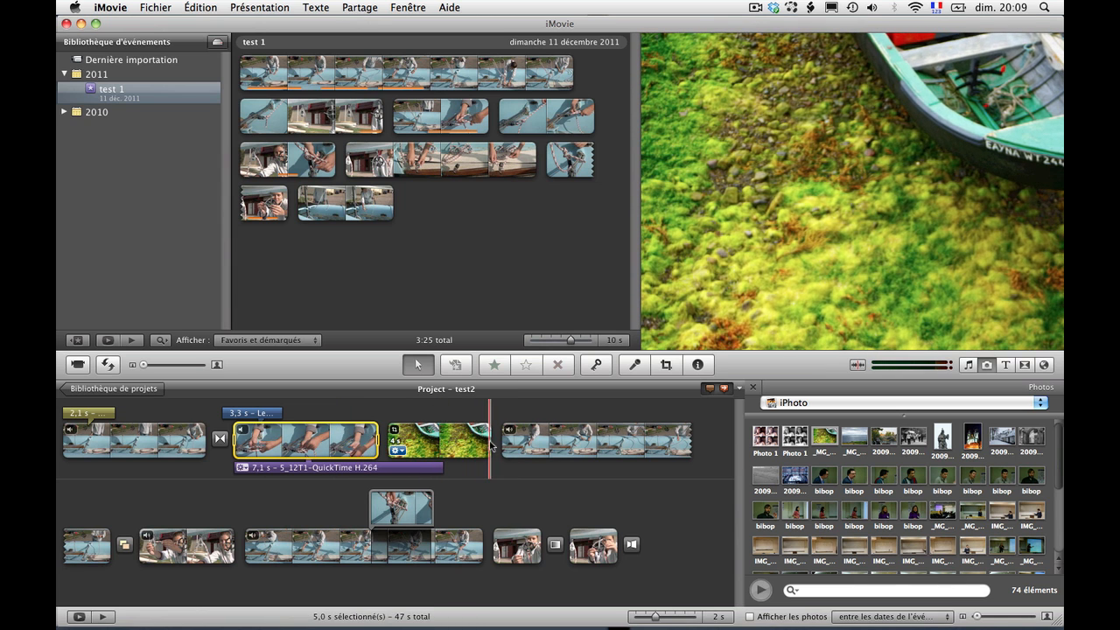
left_click(220, 446)
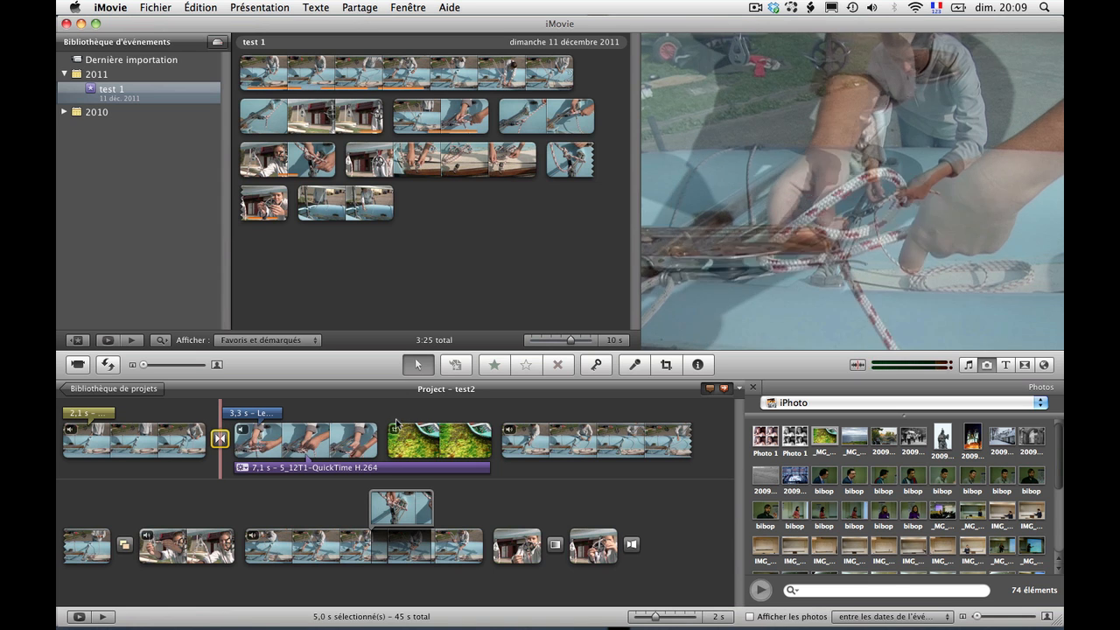
key("space")
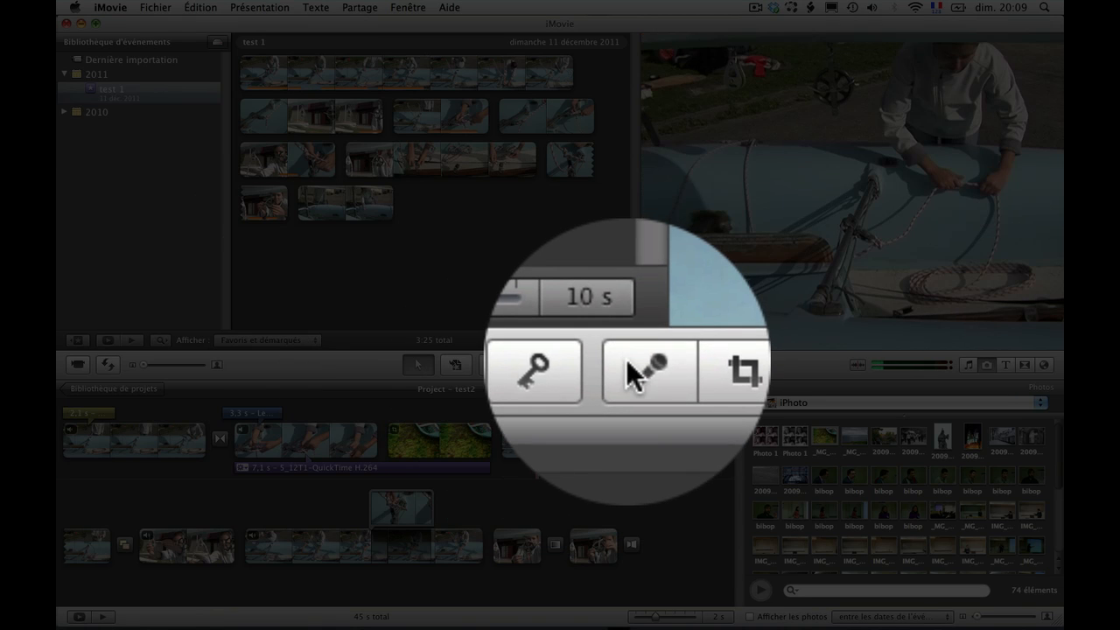
Configure the voice-over with the built-in microphone, an input volume of 78% and project audio playing during recording
left_click(633, 365)
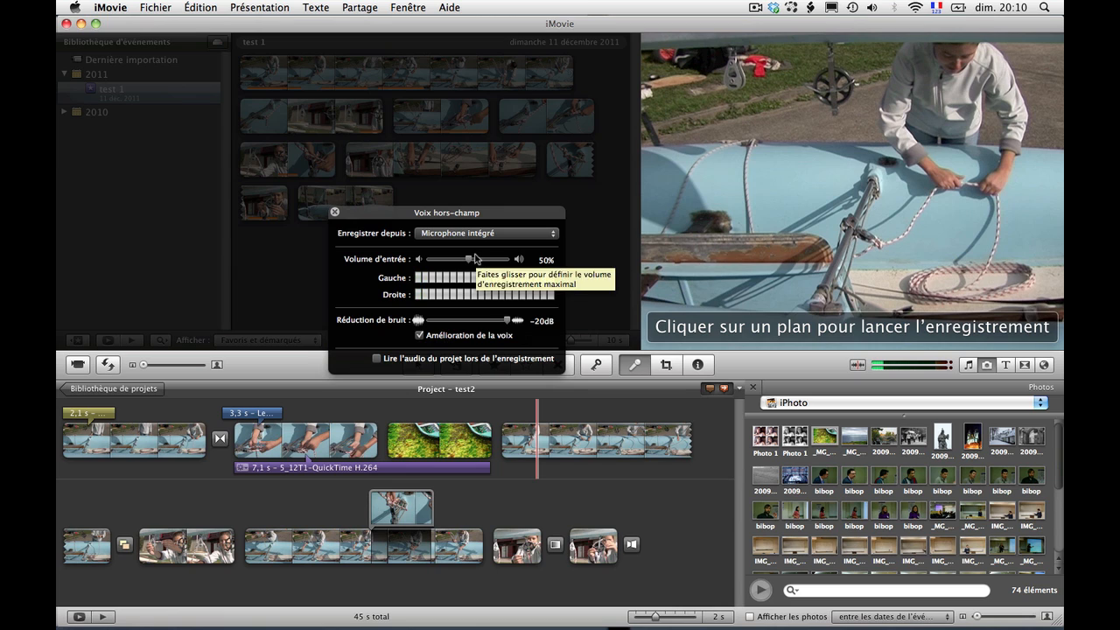
left_click_drag(469, 260, 491, 262)
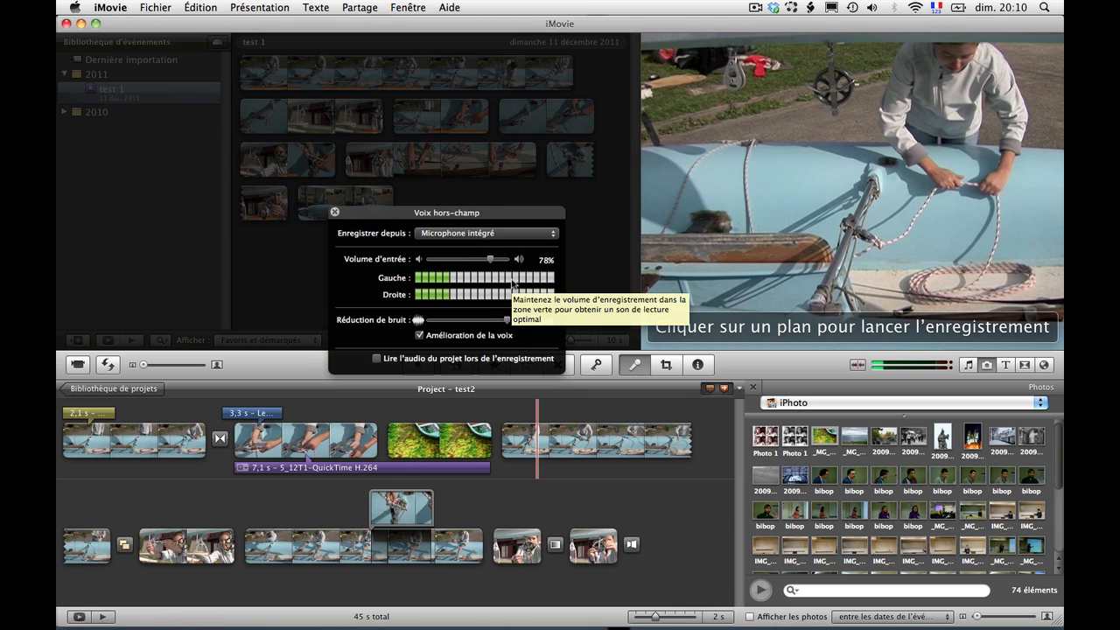
left_click(456, 233)
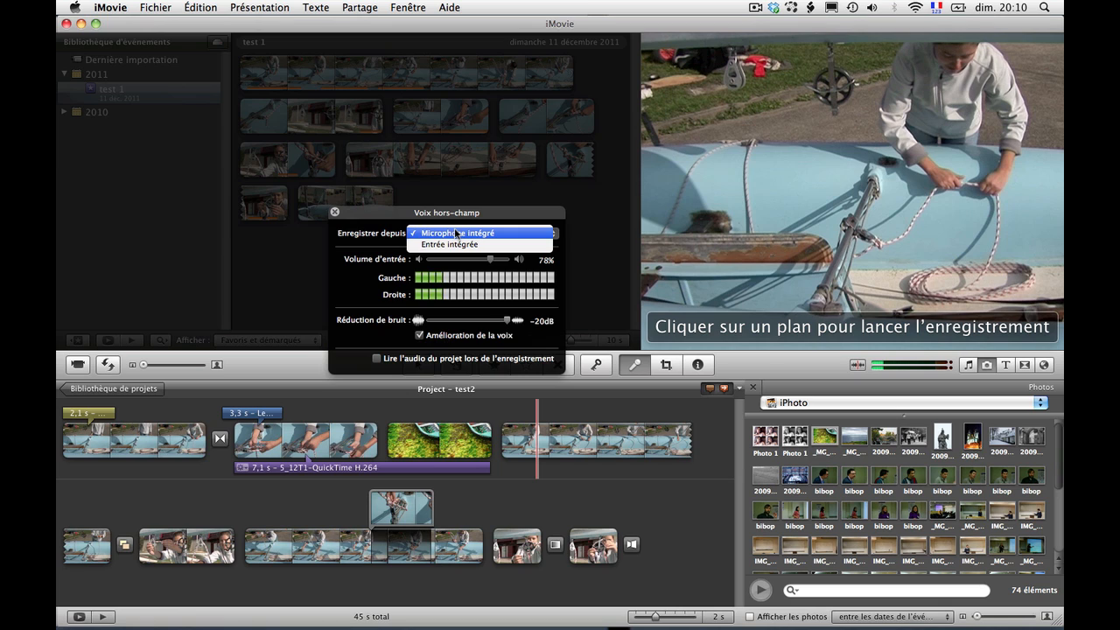
left_click(456, 234)
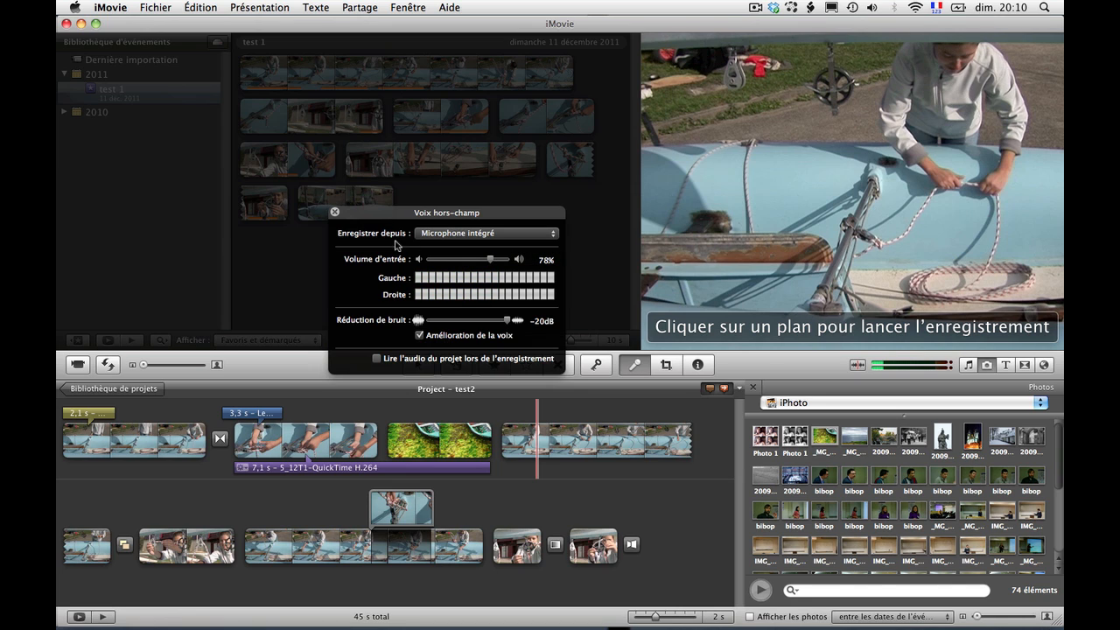
left_click(376, 359)
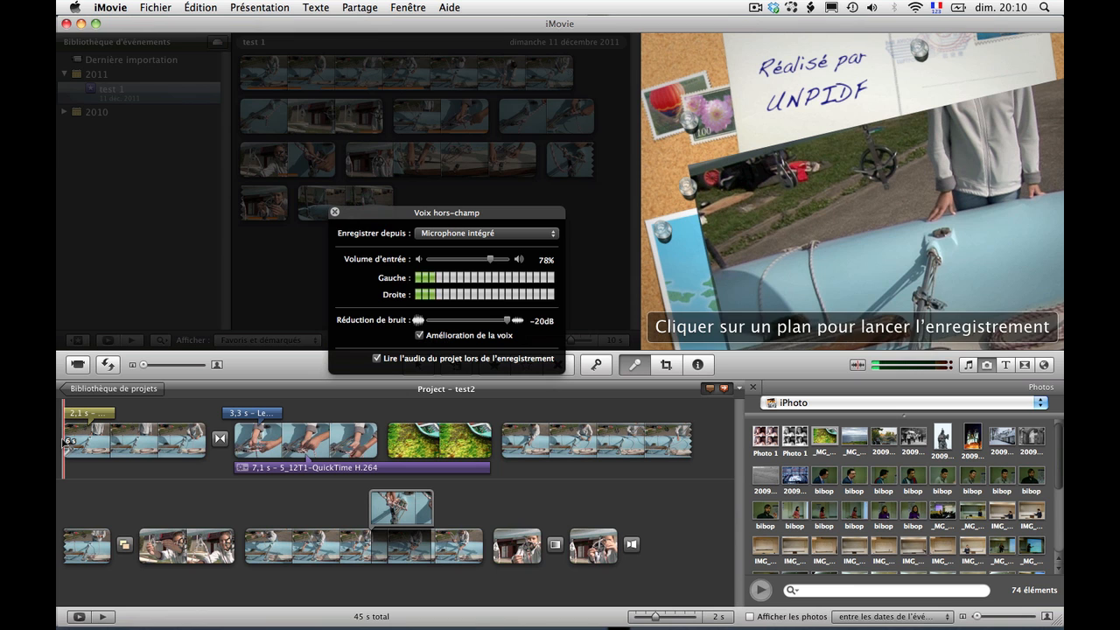
Record a voice-over of about 3.6 s from the start of the first clip
left_click(66, 442)
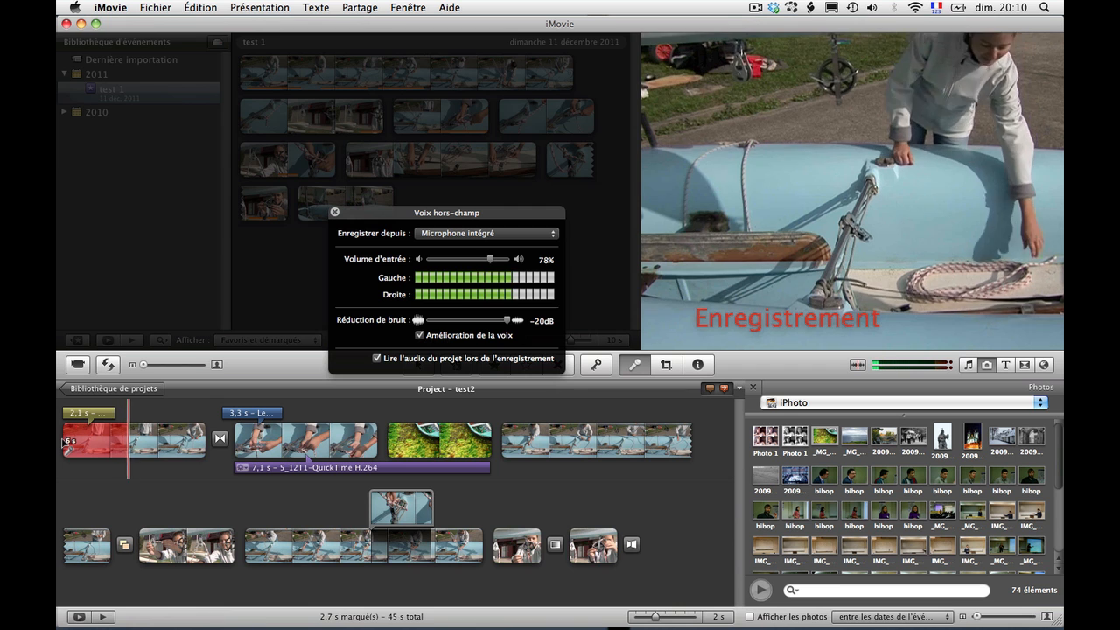
left_click(65, 444)
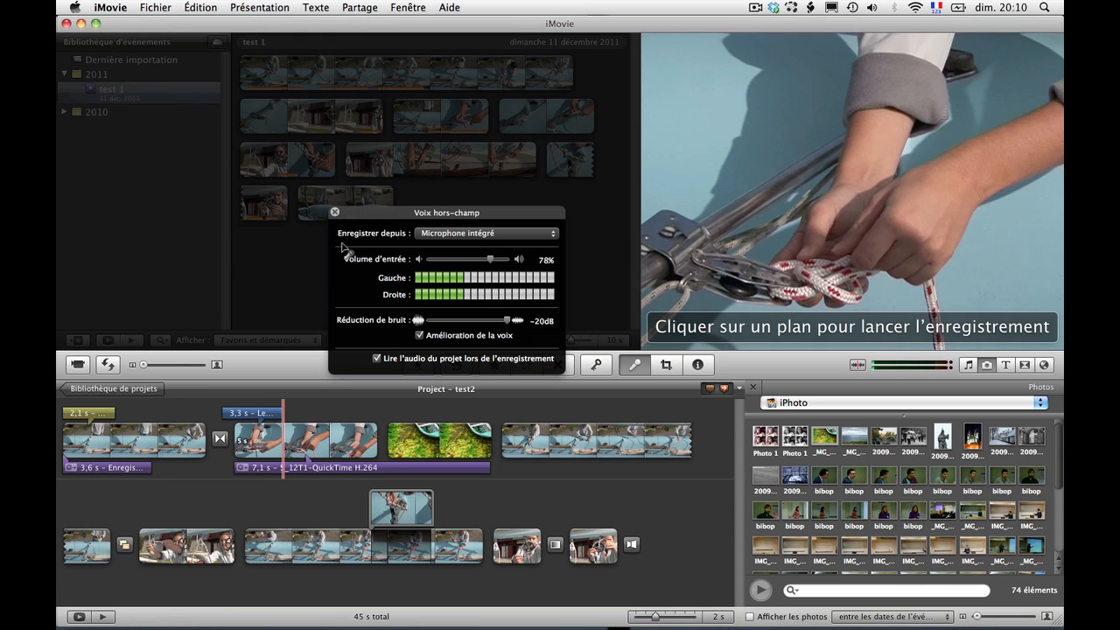
Close the voice-over settings and play back the recorded voice-over beneath the first clip
left_click(333, 214)
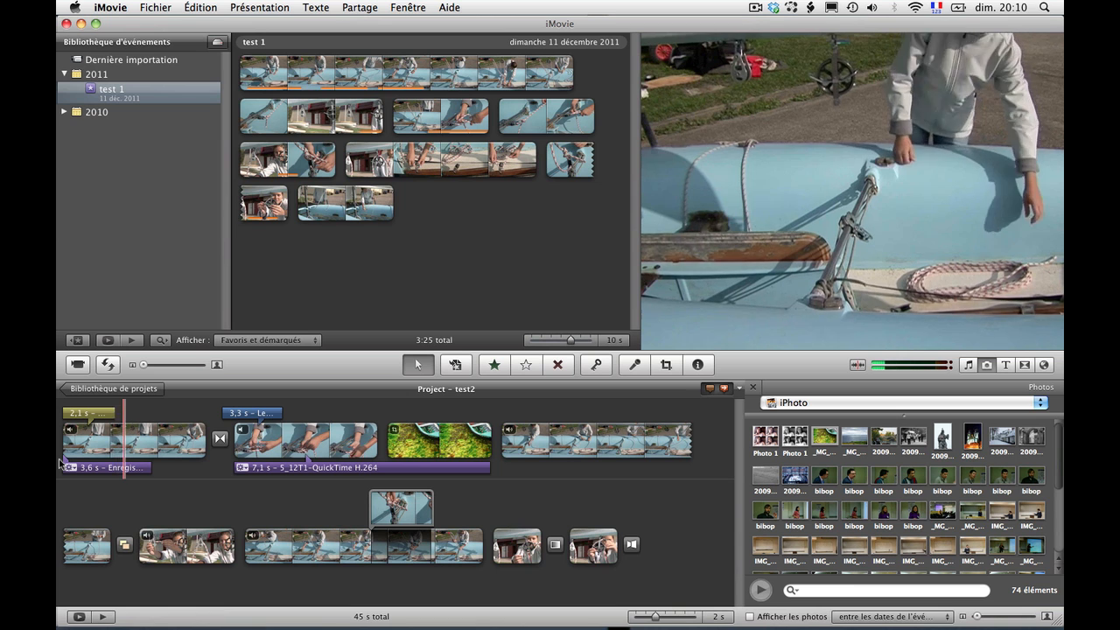
left_click(87, 467)
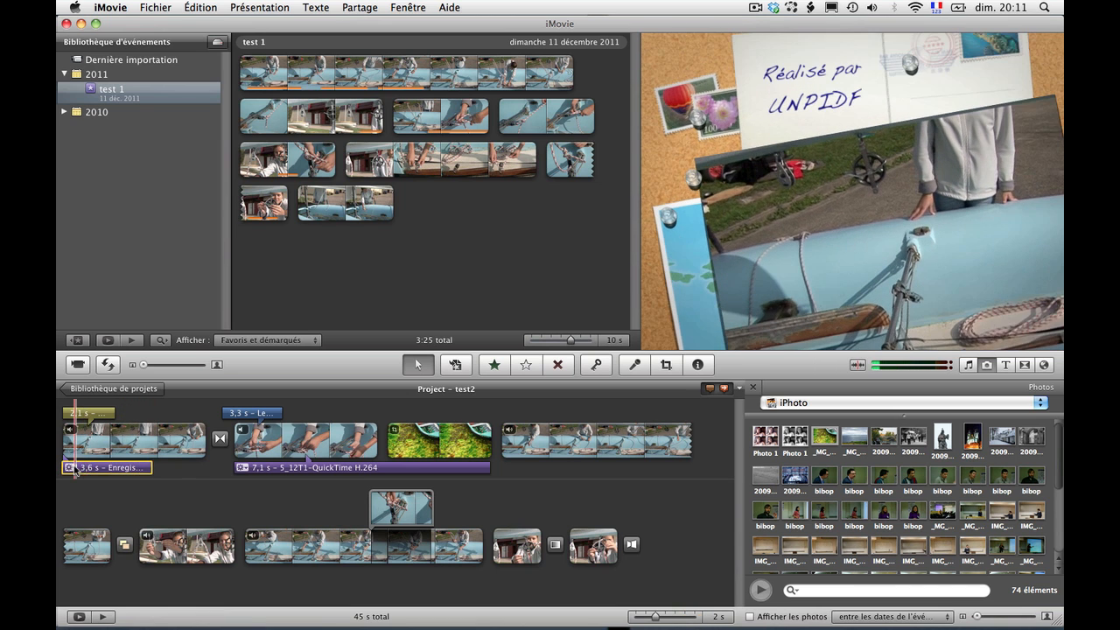
left_click(70, 467)
left_click(206, 468)
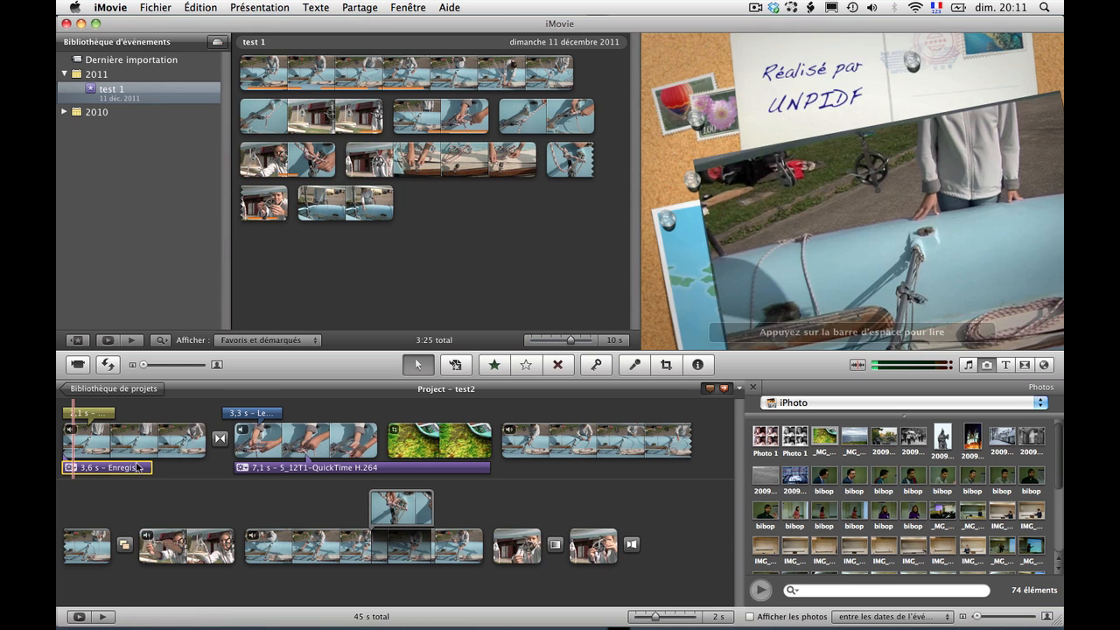
left_click(143, 469)
left_click_drag(144, 469, 79, 468)
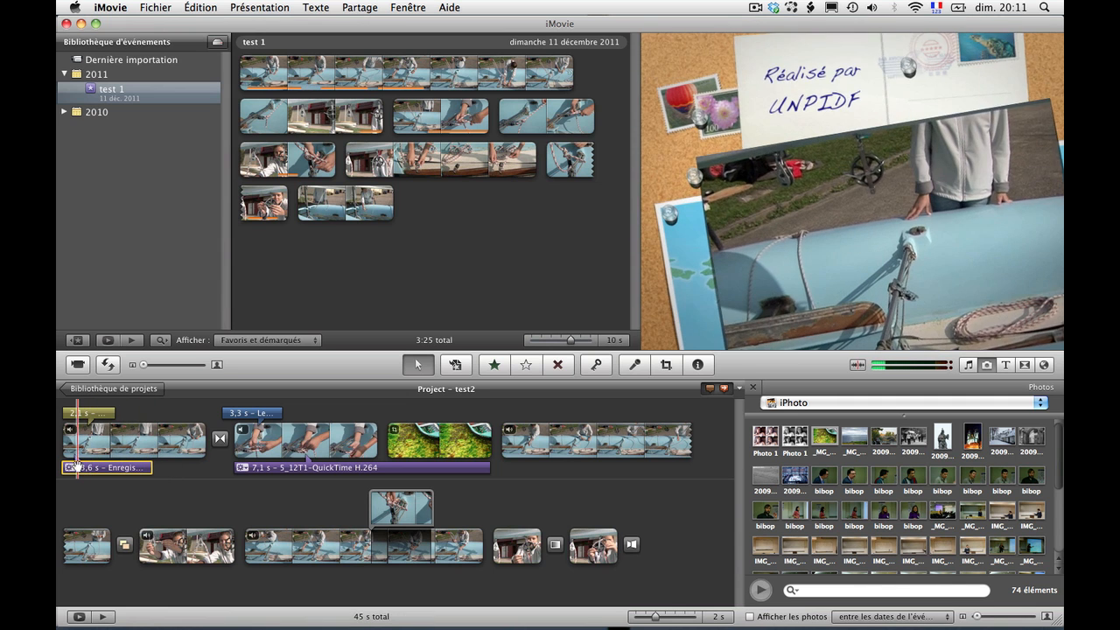
key("space")
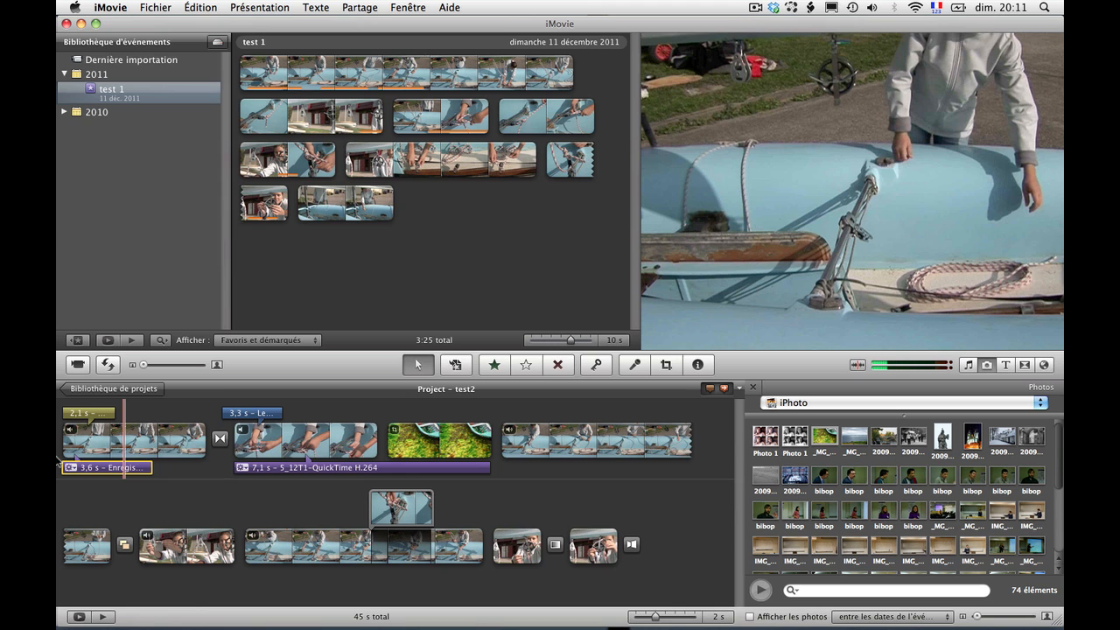
Set the voice-over's volume to 101% with the other tracks reduced to 65% beneath it, and check the result by playback
left_click(80, 461)
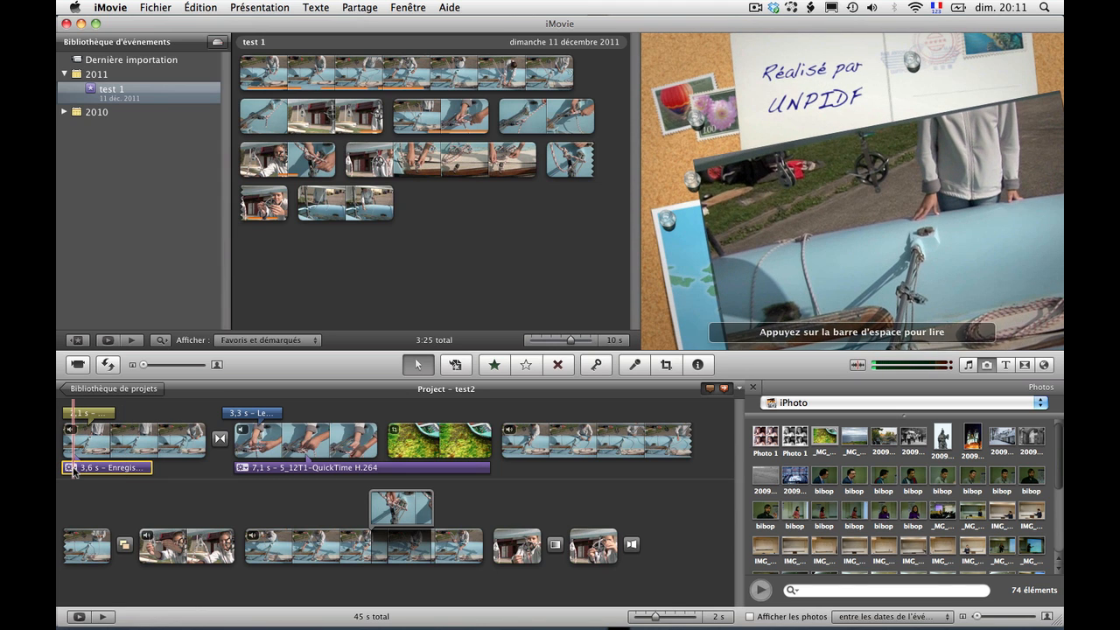
left_click(70, 468)
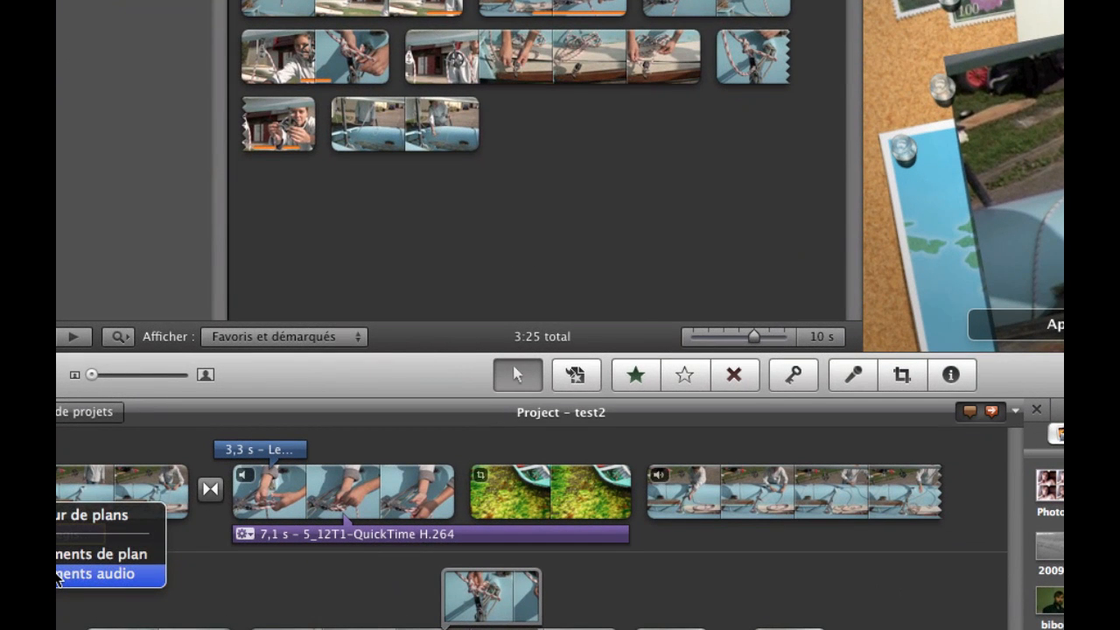
left_click(70, 574)
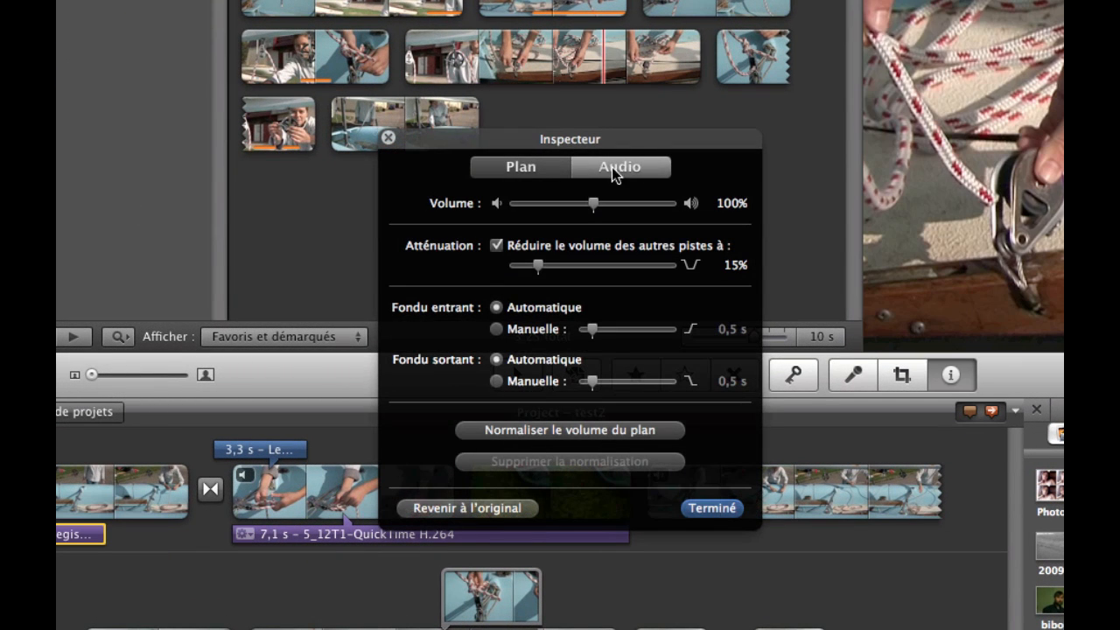
left_click_drag(594, 196, 629, 201)
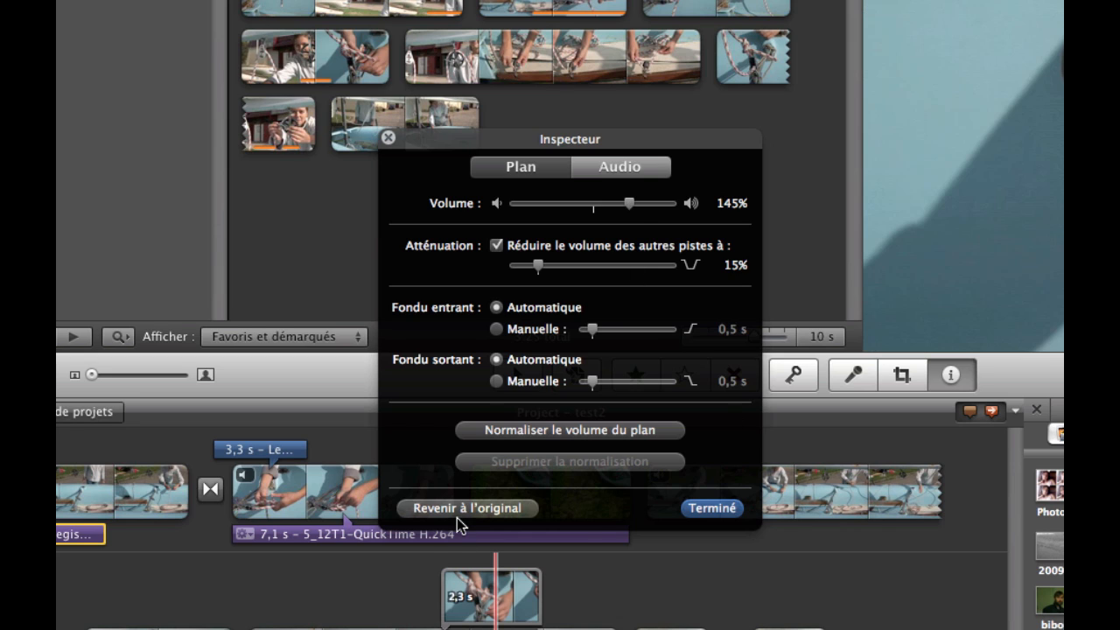
left_click_drag(628, 203, 595, 204)
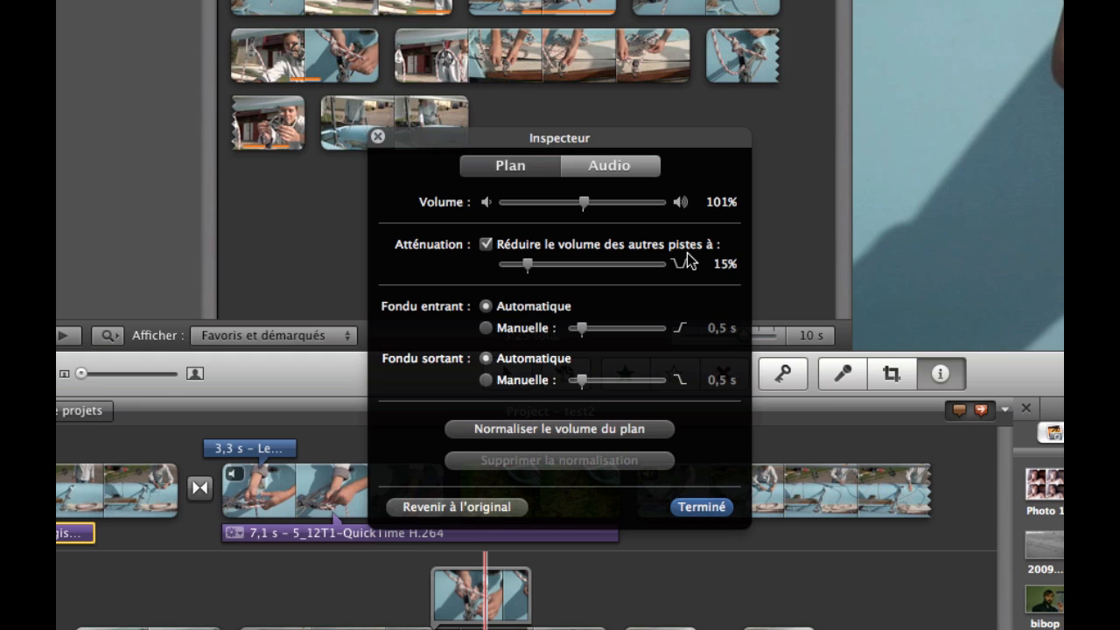
left_click_drag(531, 265, 606, 267)
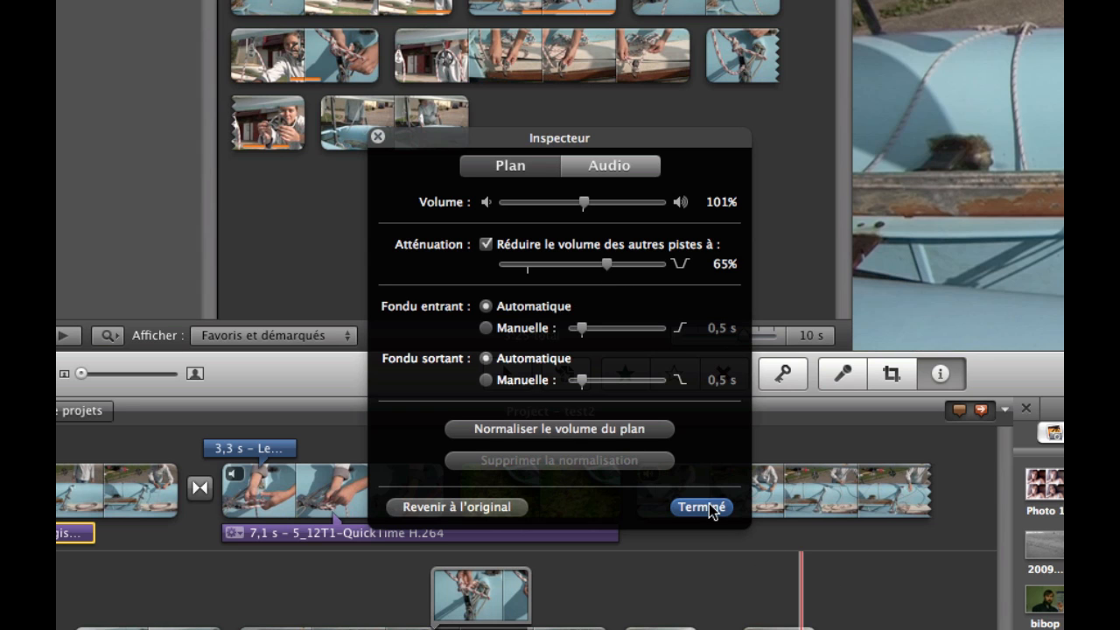
left_click(710, 507)
key("space")
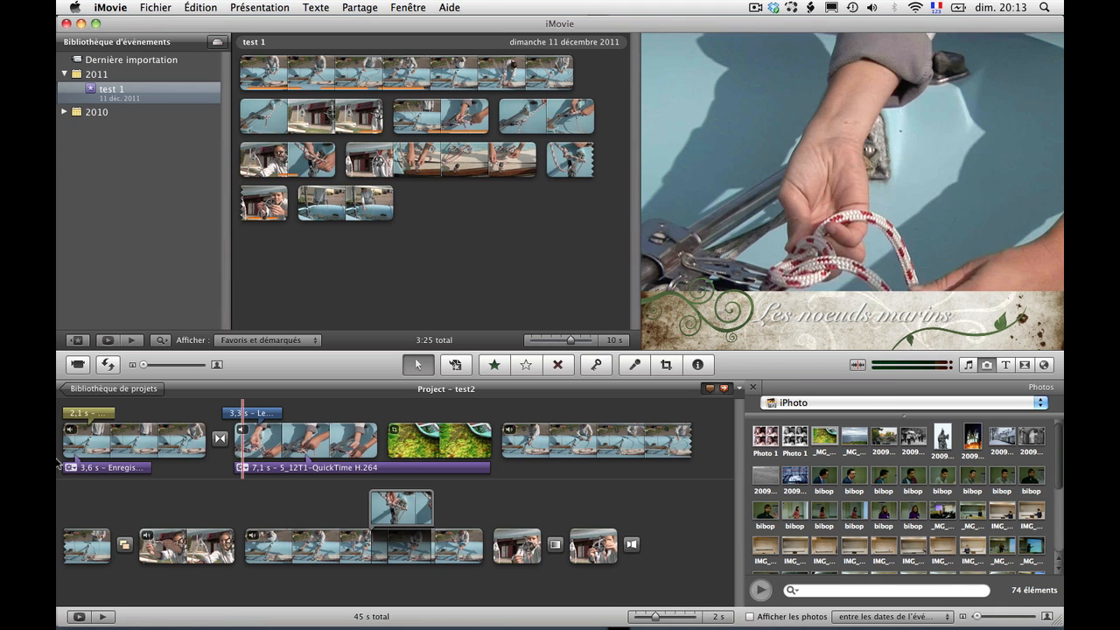
left_click(63, 468)
Switch the media browser to music and sound effects and display the Animals category of iLife Sound Effects
left_click(776, 404)
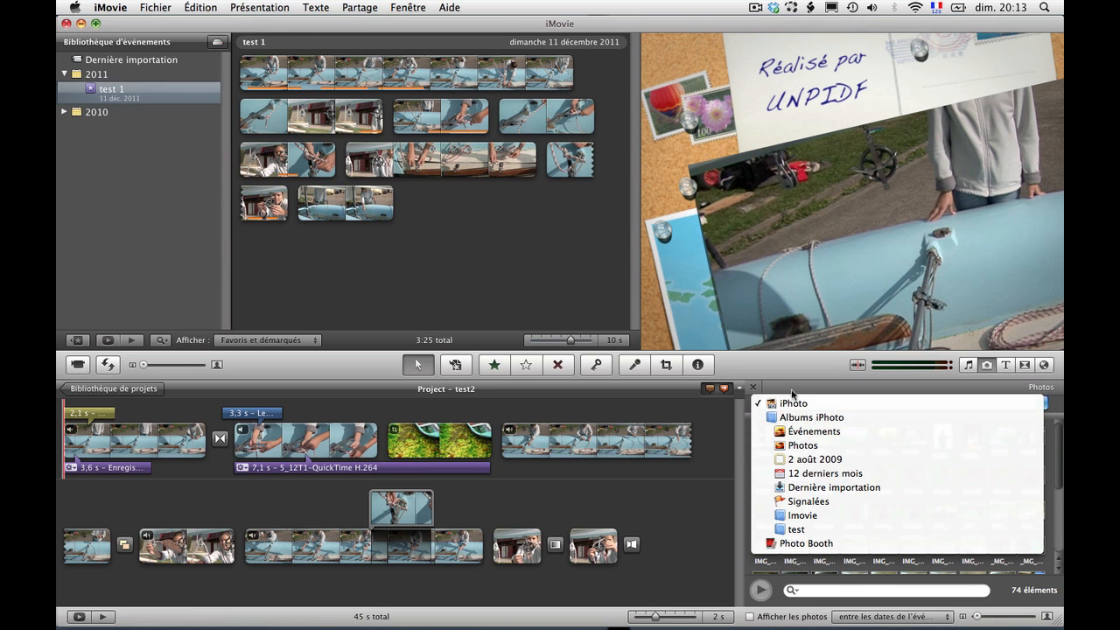
left_click(792, 403)
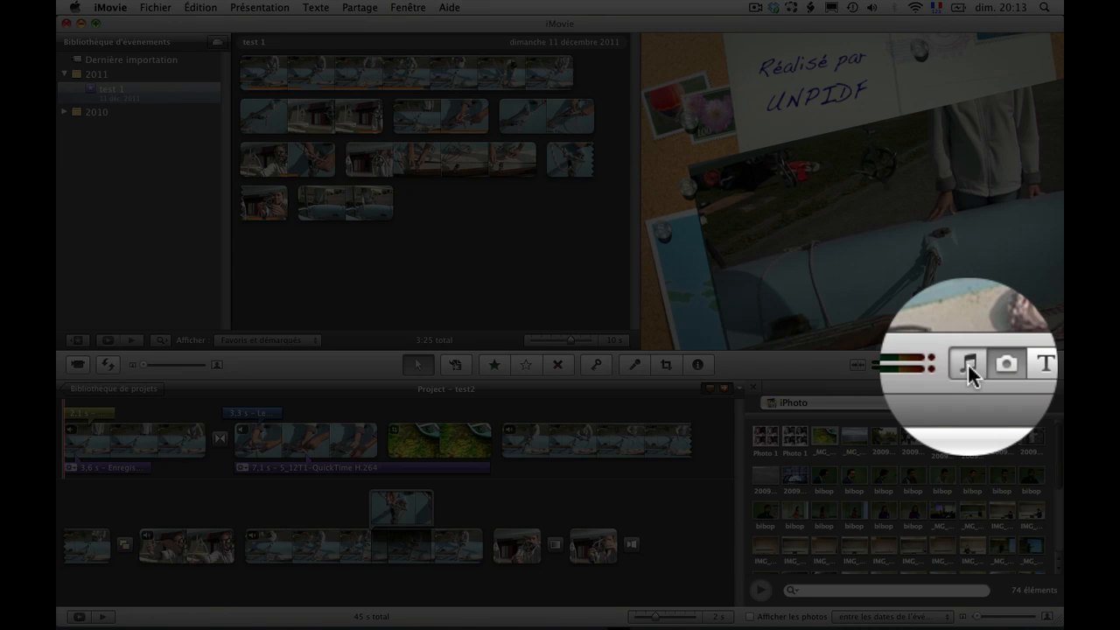
left_click(967, 363)
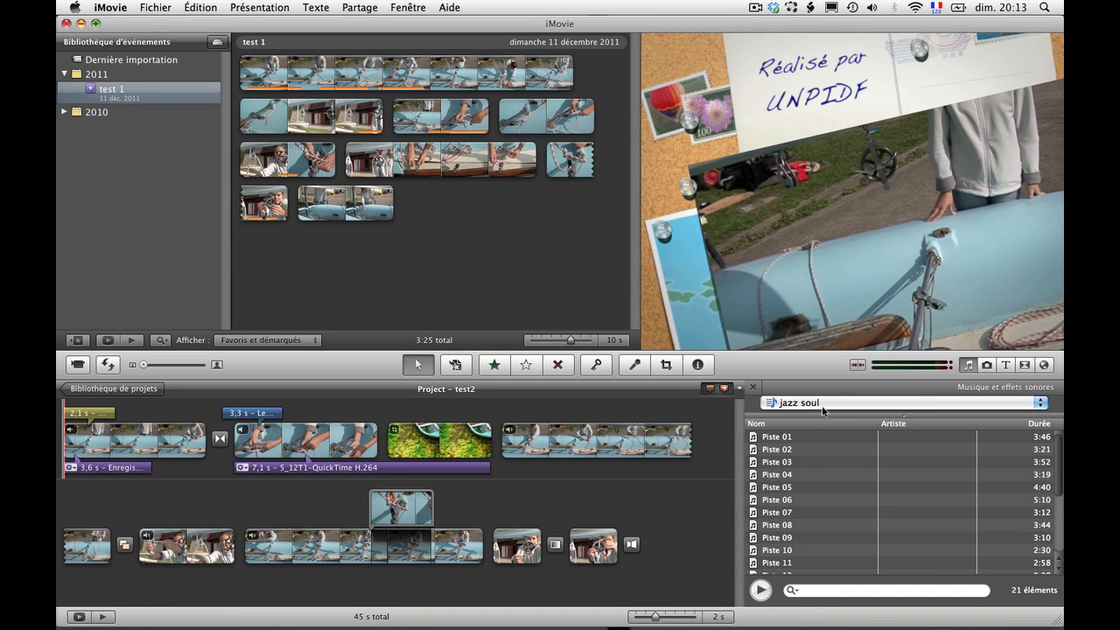
left_click(822, 405)
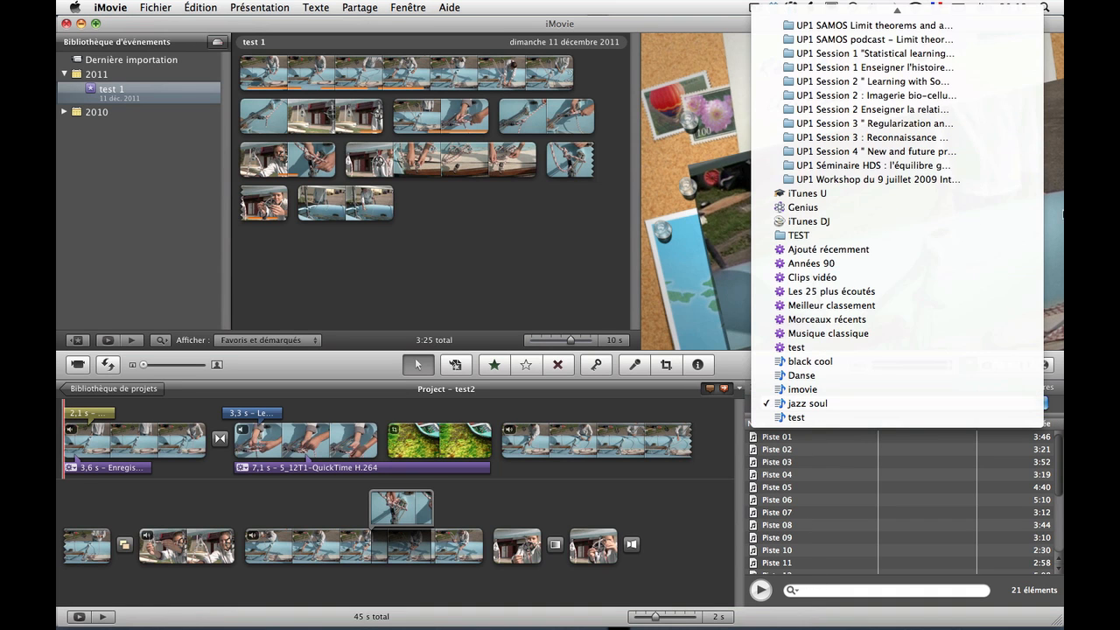
mouse_move(839, 7)
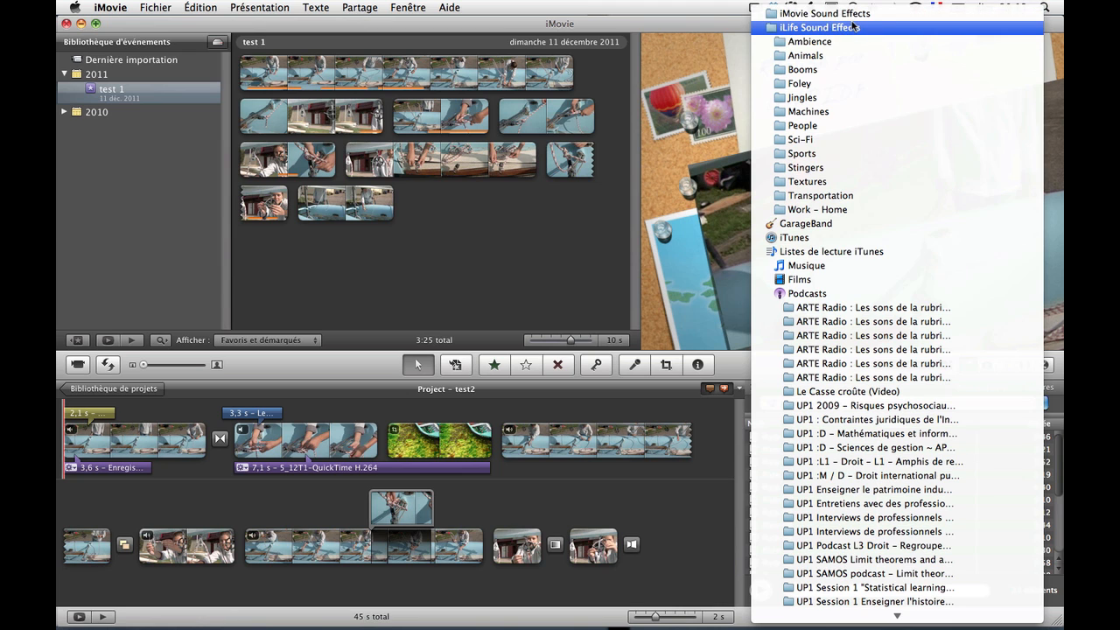
left_click(823, 56)
Preview the Bark.caf and Dinosaur Growl.caf sound effects
left_click(768, 438)
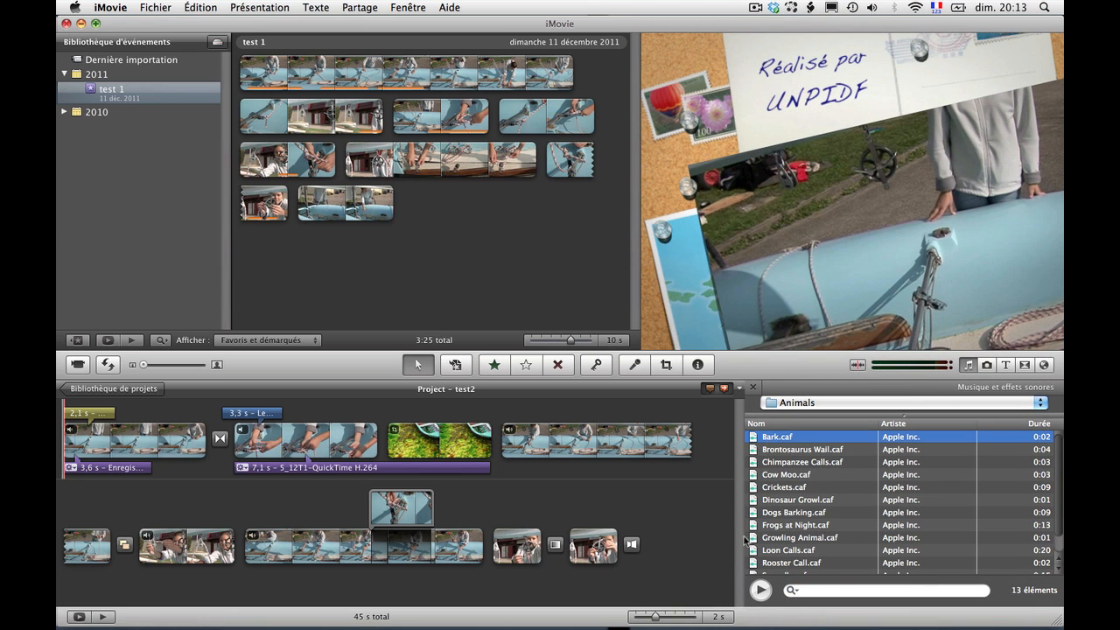
left_click(759, 592)
left_click(771, 498)
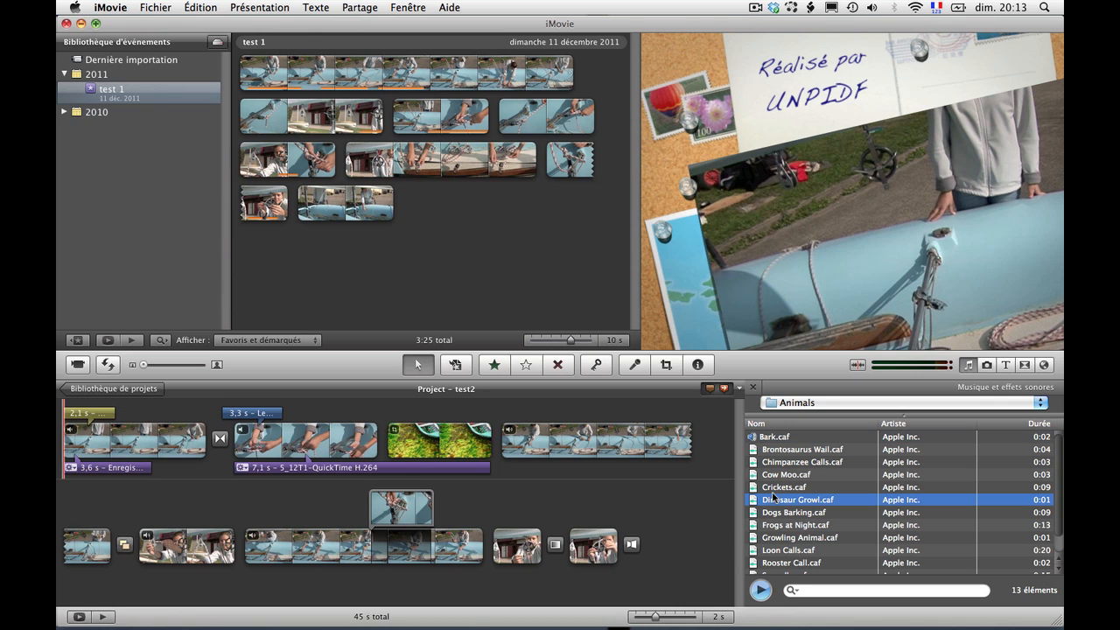
left_click(760, 592)
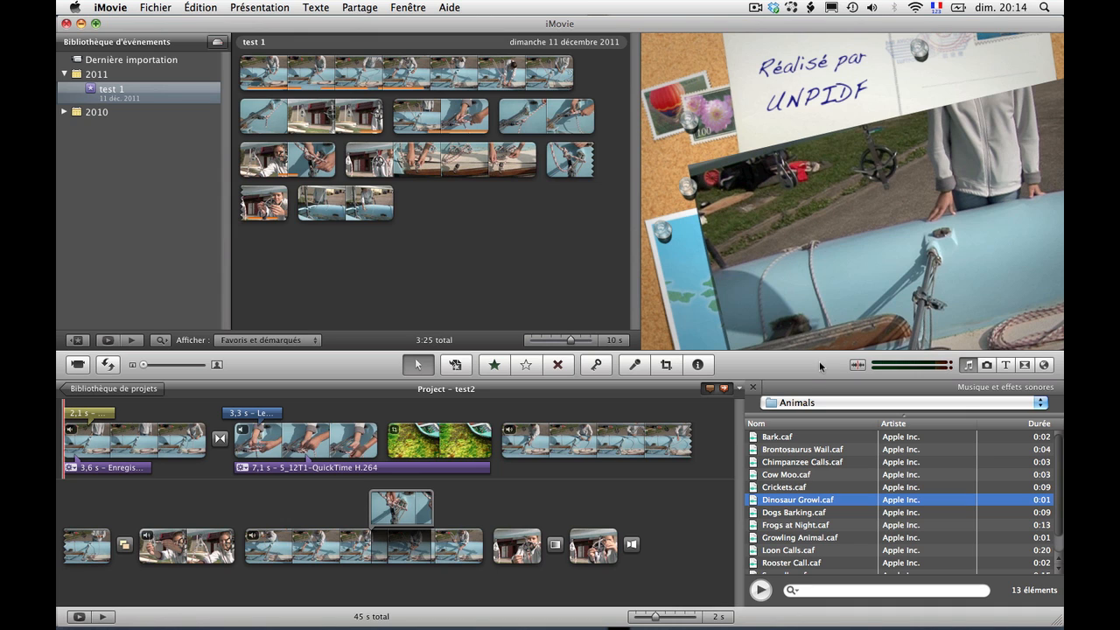
Preview Canoe Paddle.caf from the Ambience sound effects and add it at the start of the clip following the boat photo, checking by playback
left_click(793, 404)
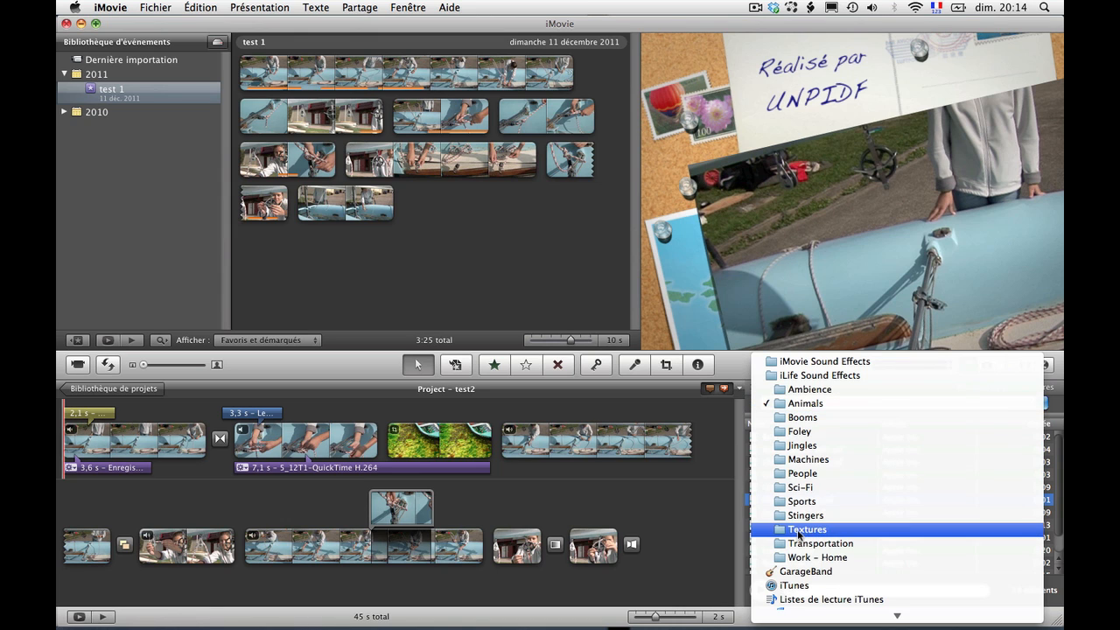
left_click(809, 389)
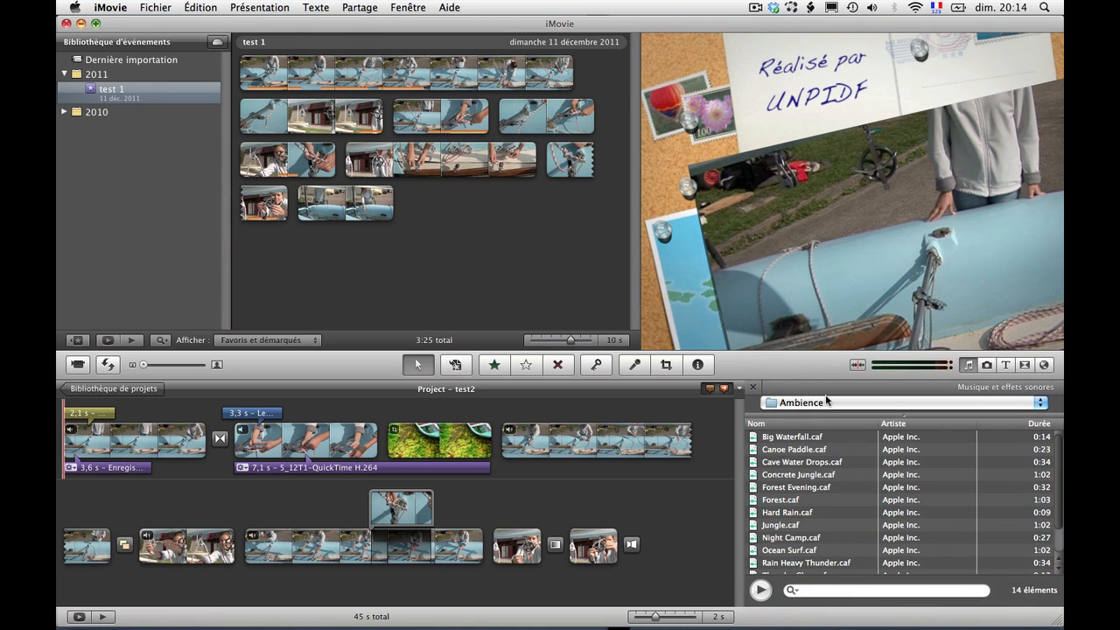
left_click(797, 455)
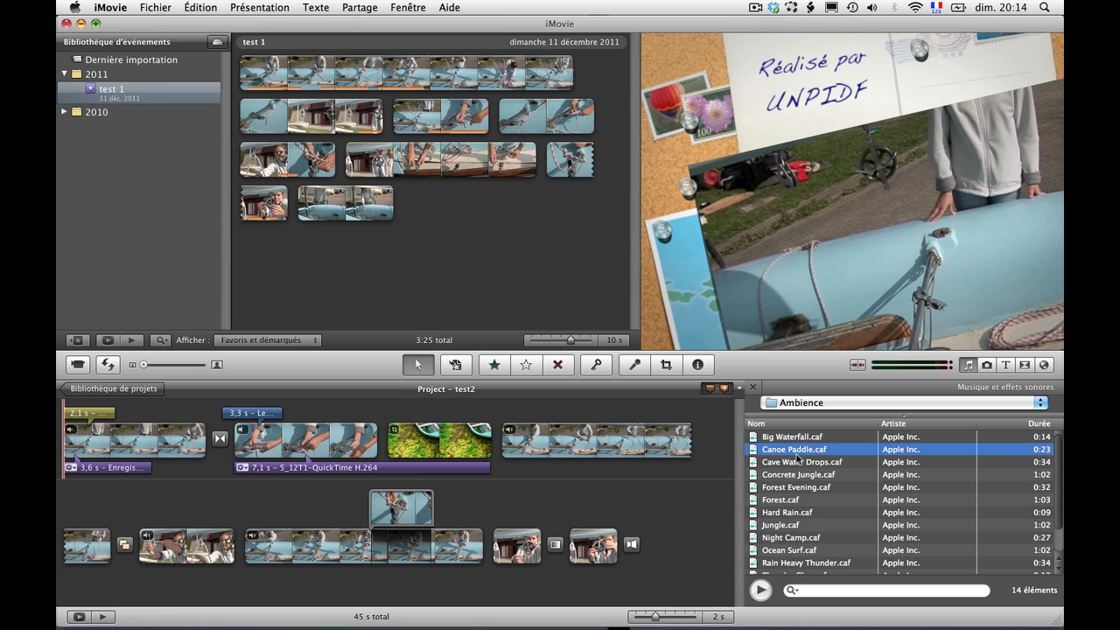
left_click(760, 592)
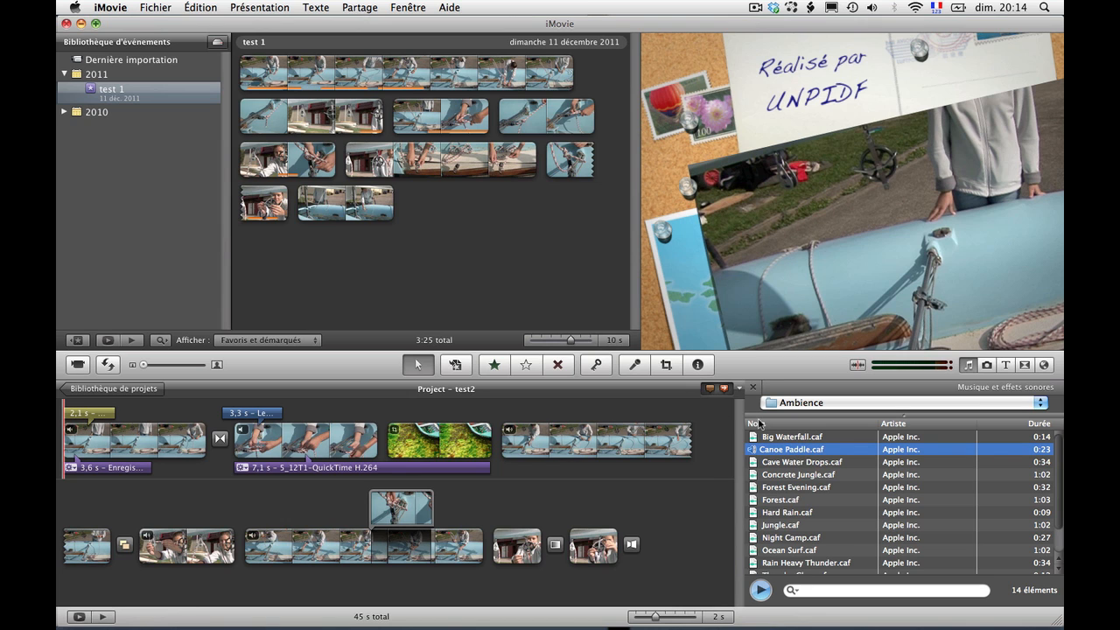
left_click_drag(751, 453, 502, 471)
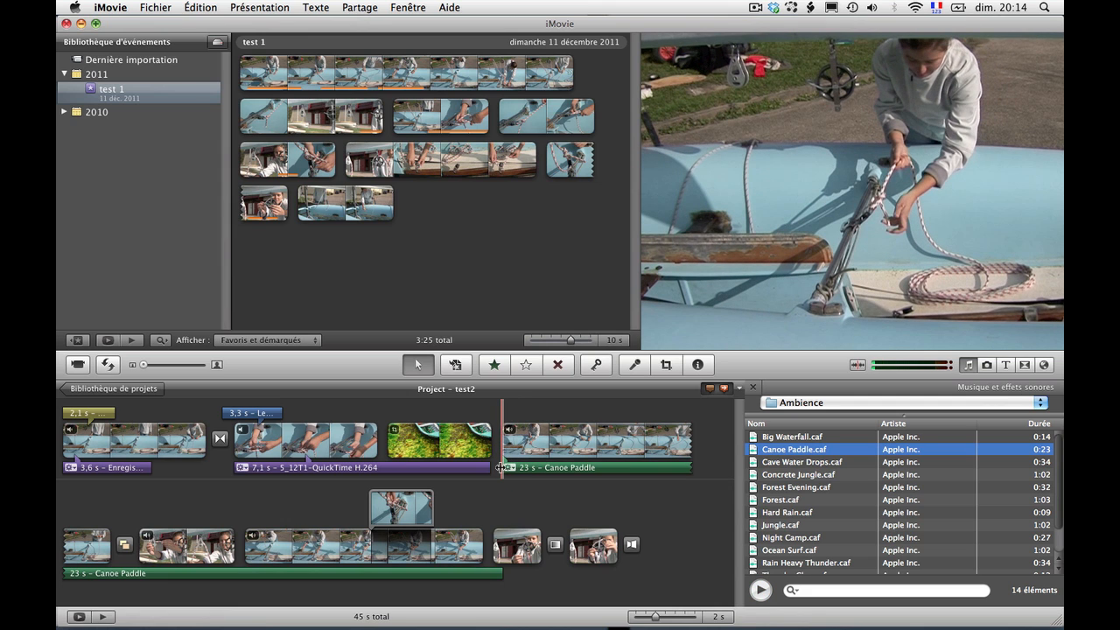
key("space")
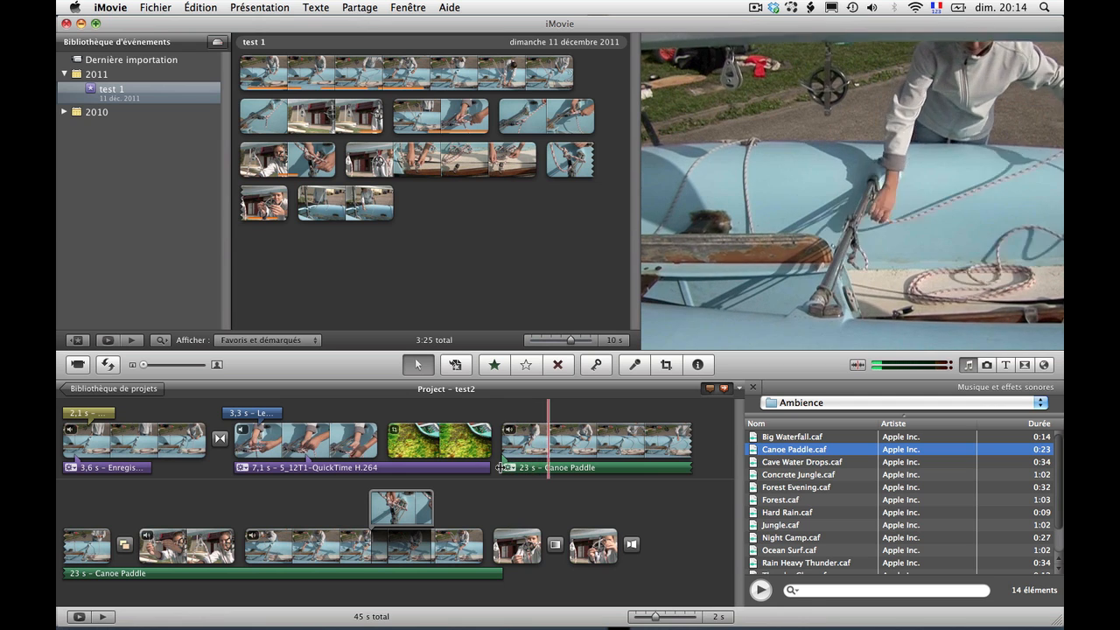
left_click(513, 469)
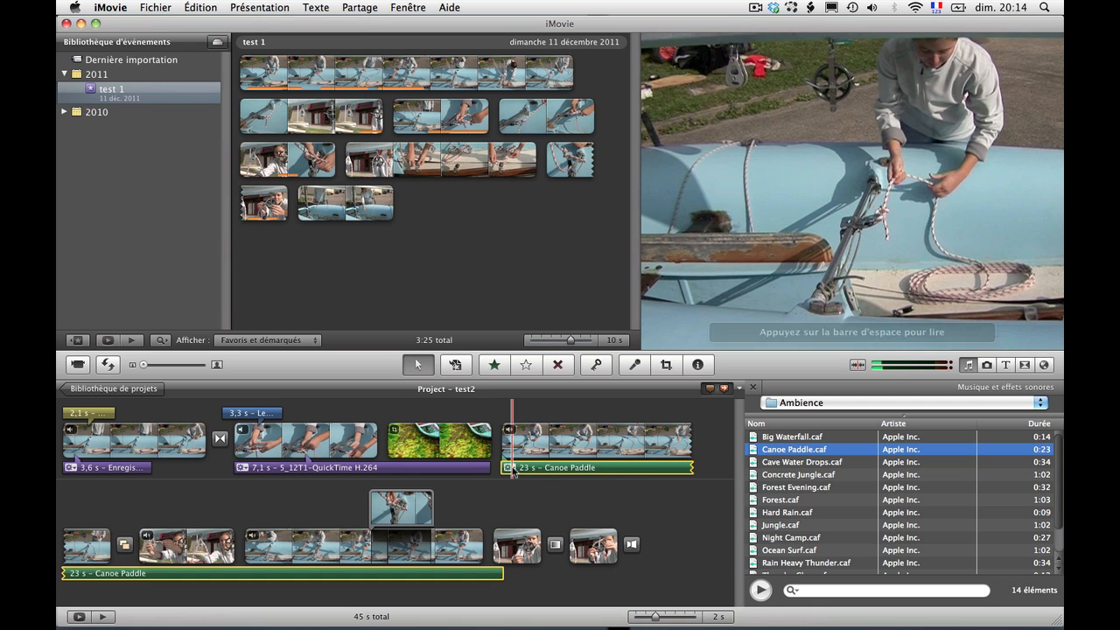
Add Piste 03 from the jazz soul playlist as background music for the whole project and play it back
left_click(816, 399)
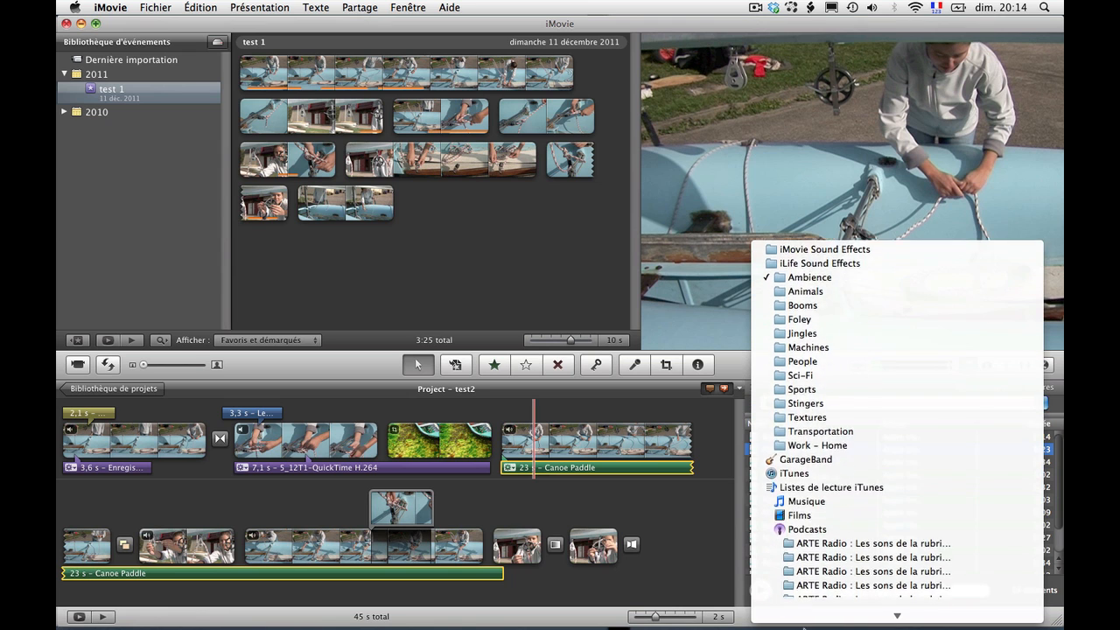
scroll(834, 385, "down", 5)
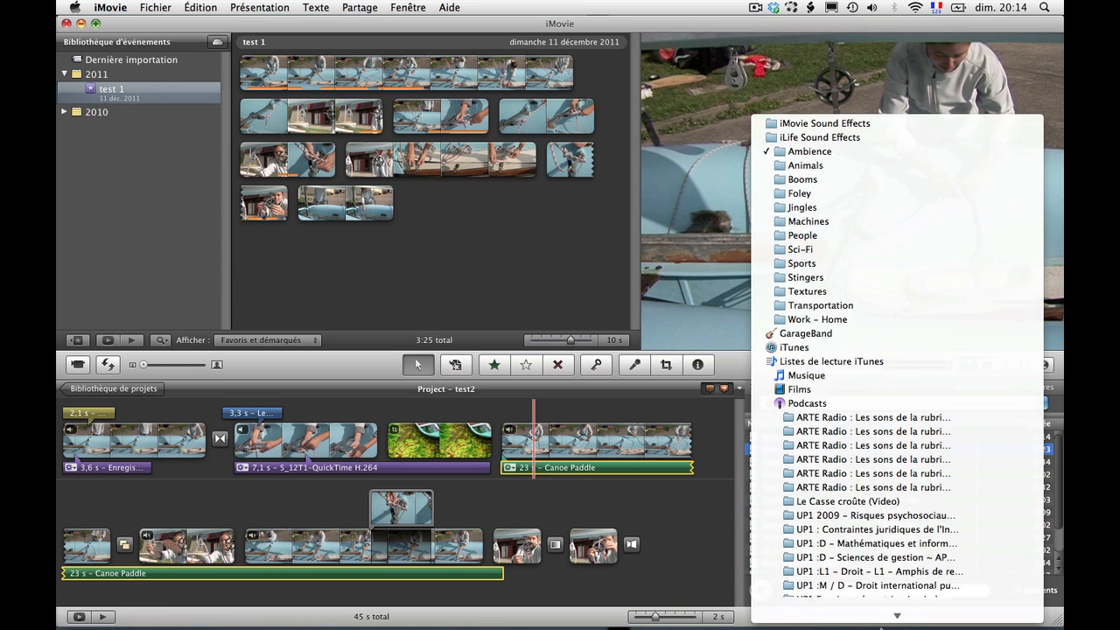
scroll(853, 490, "down", 8)
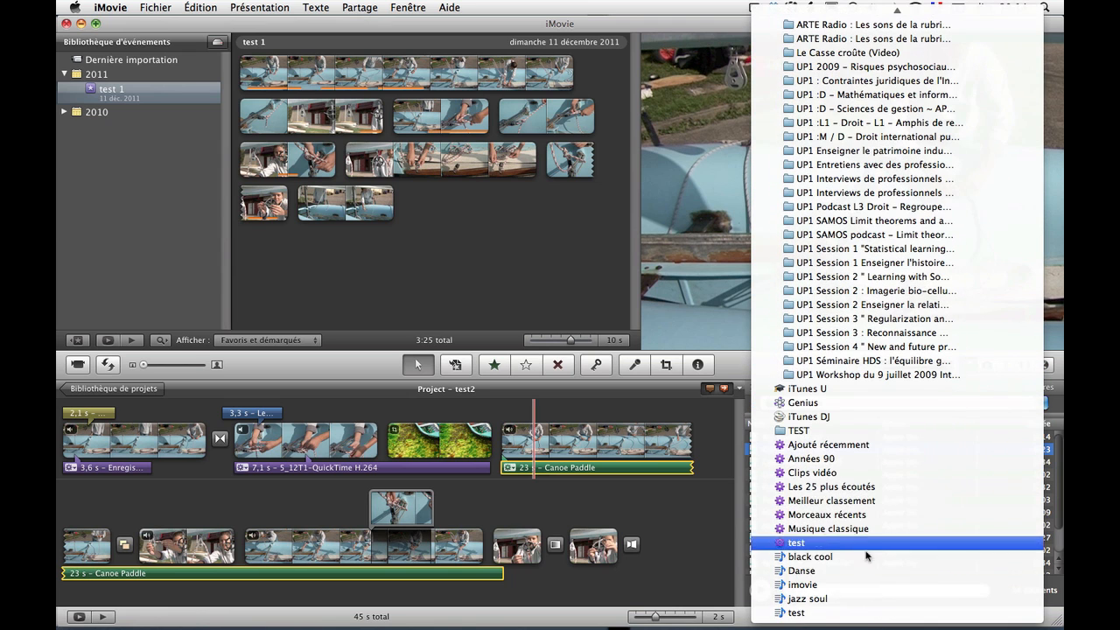
left_click(855, 600)
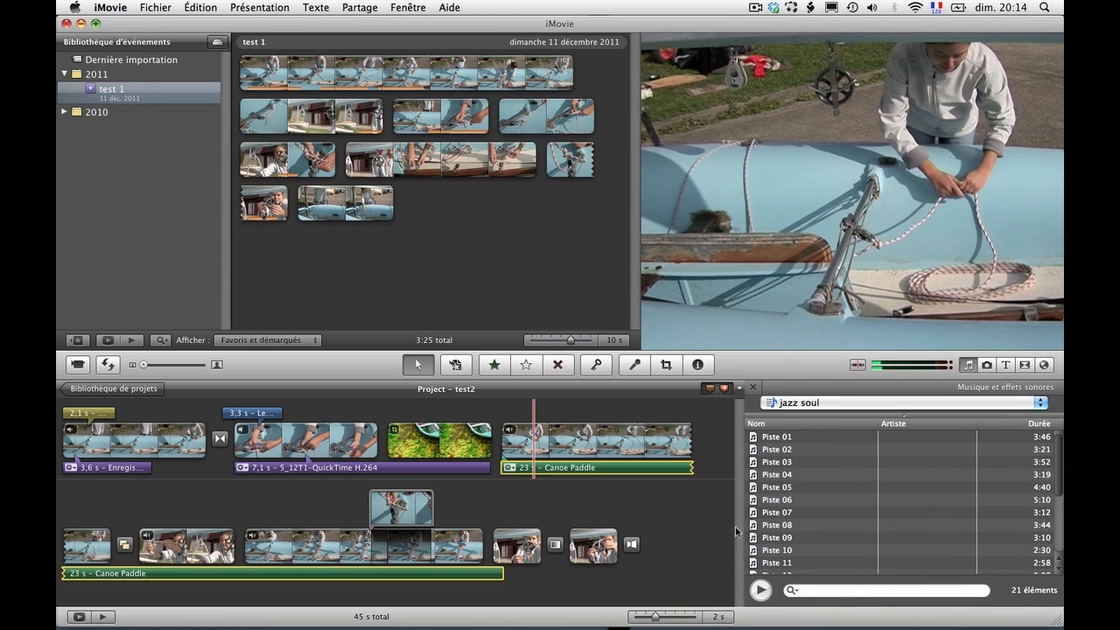
left_click(773, 465)
left_click_drag(393, 534, 60, 595)
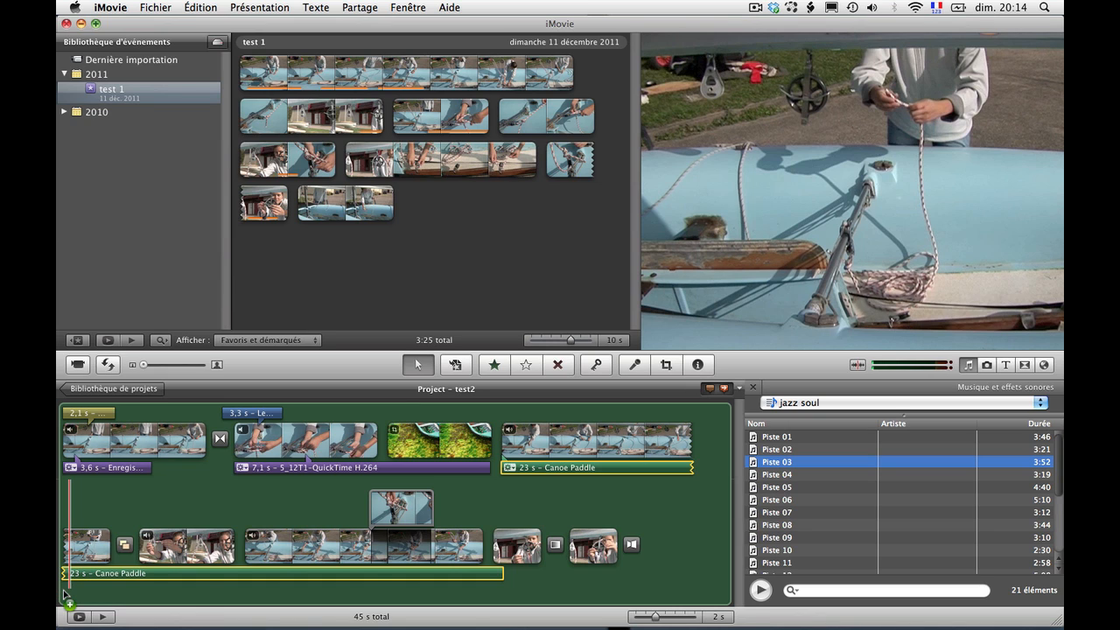
left_click_drag(64, 595, 63, 595)
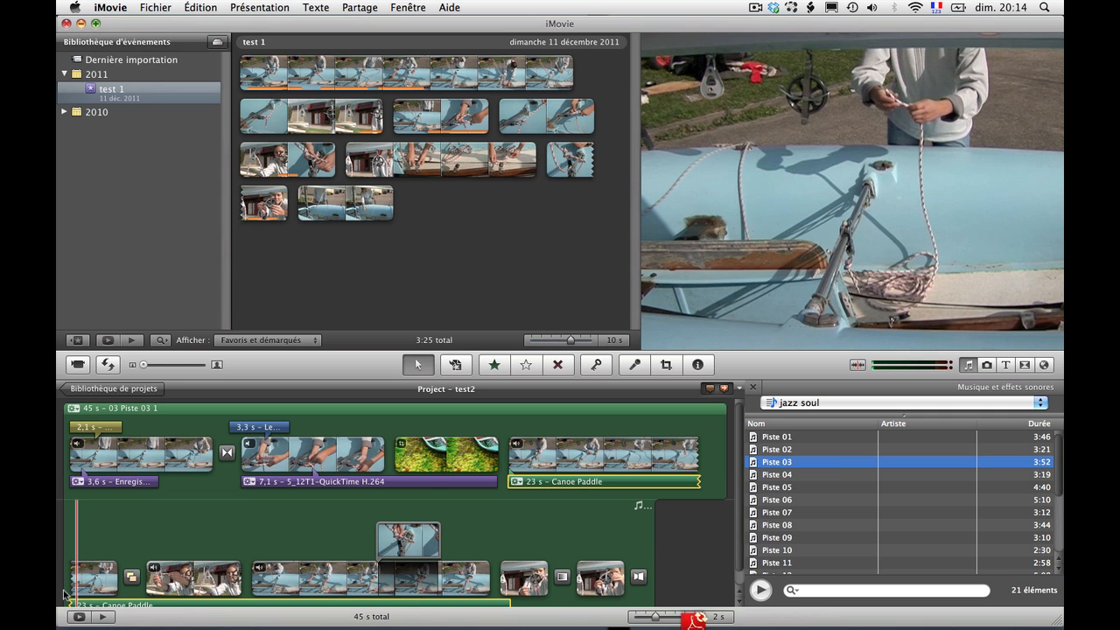
key("space")
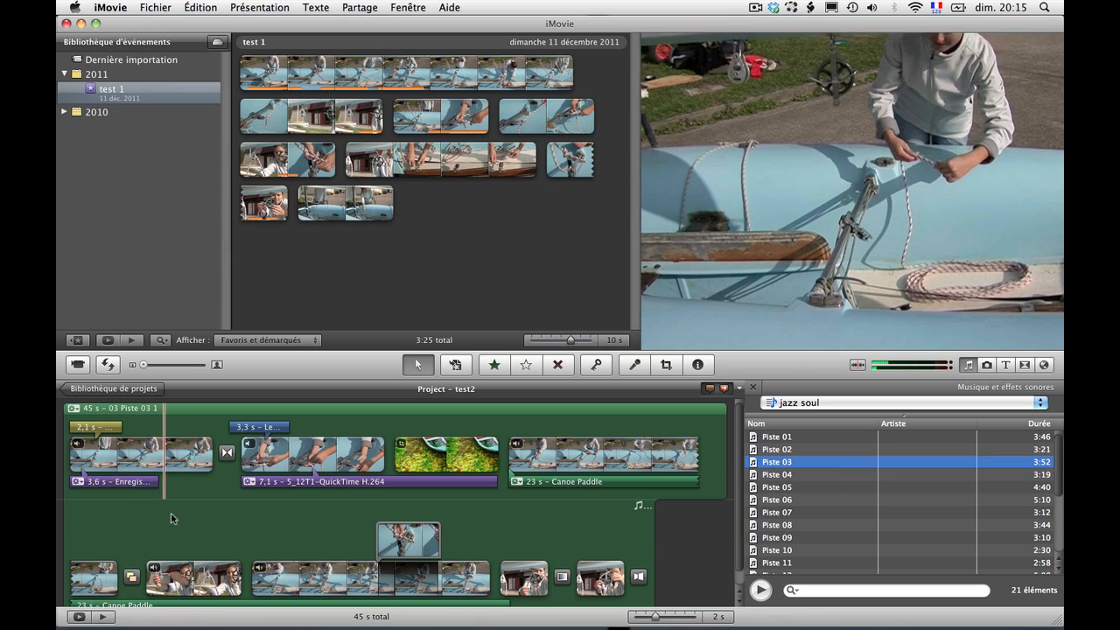
double_click(189, 538)
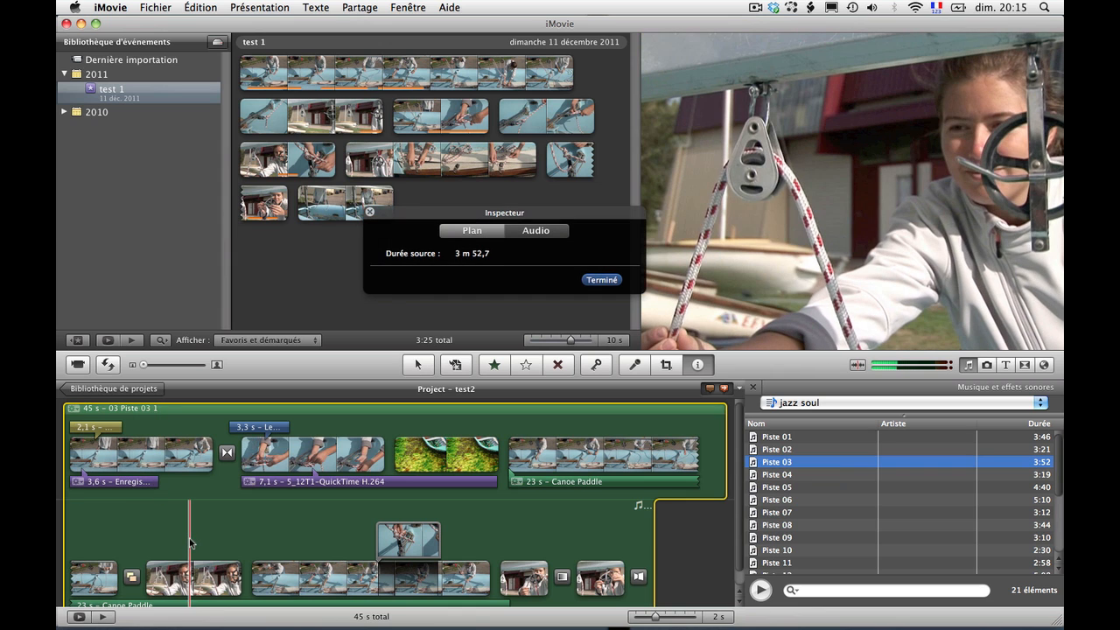
left_click(154, 506)
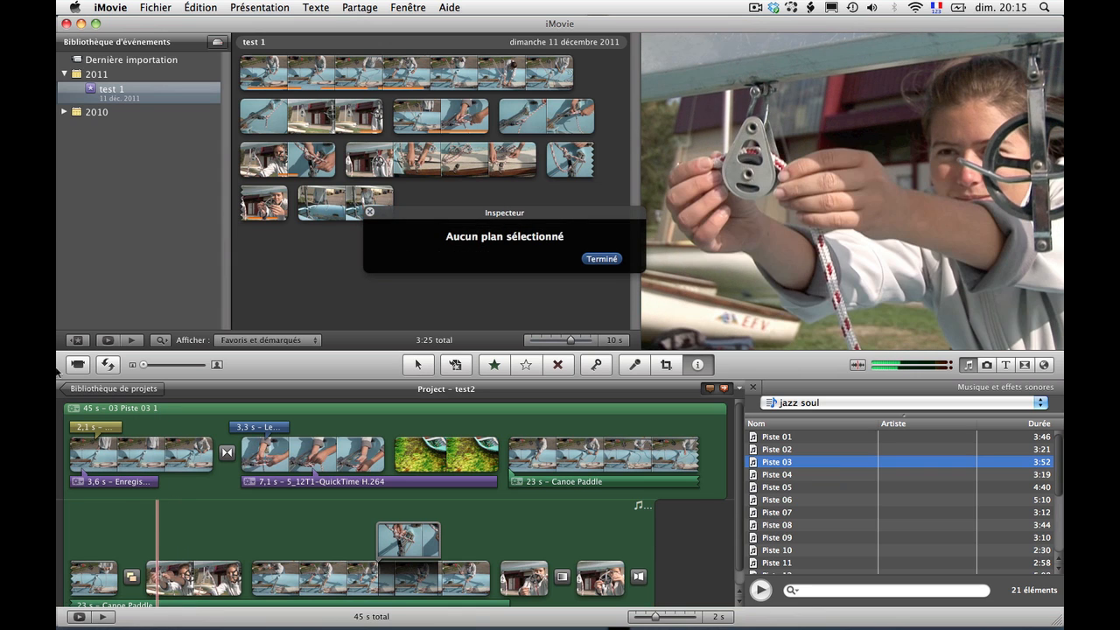
left_click(602, 259)
Trim about 9 seconds off the start of the Piste 03 background music in the clip trimmer, checking it by playback
left_click(74, 408)
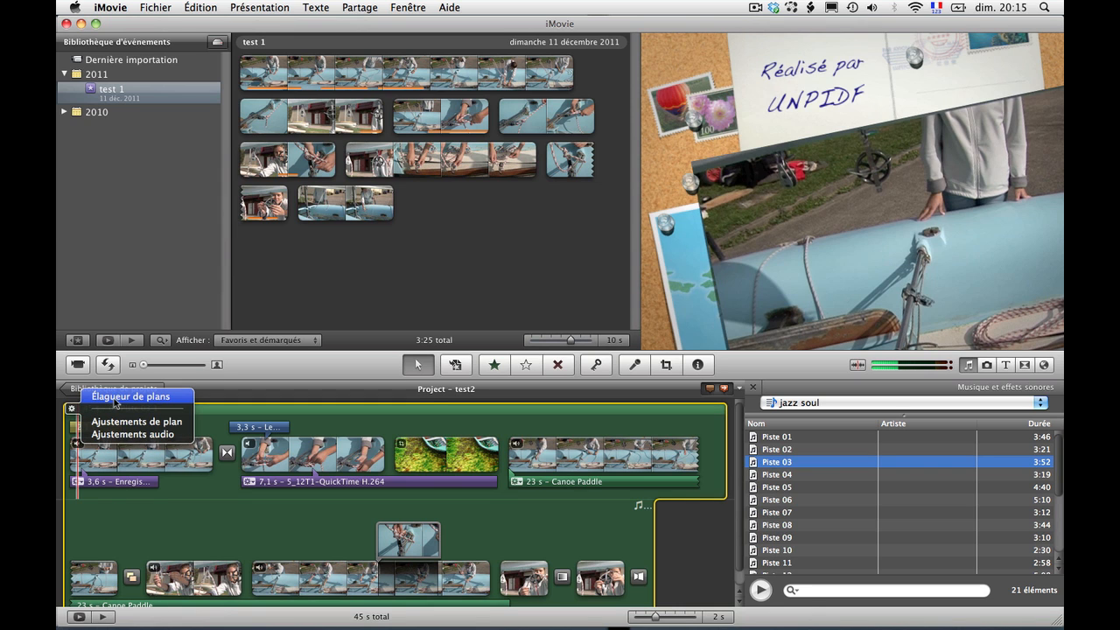
left_click(114, 400)
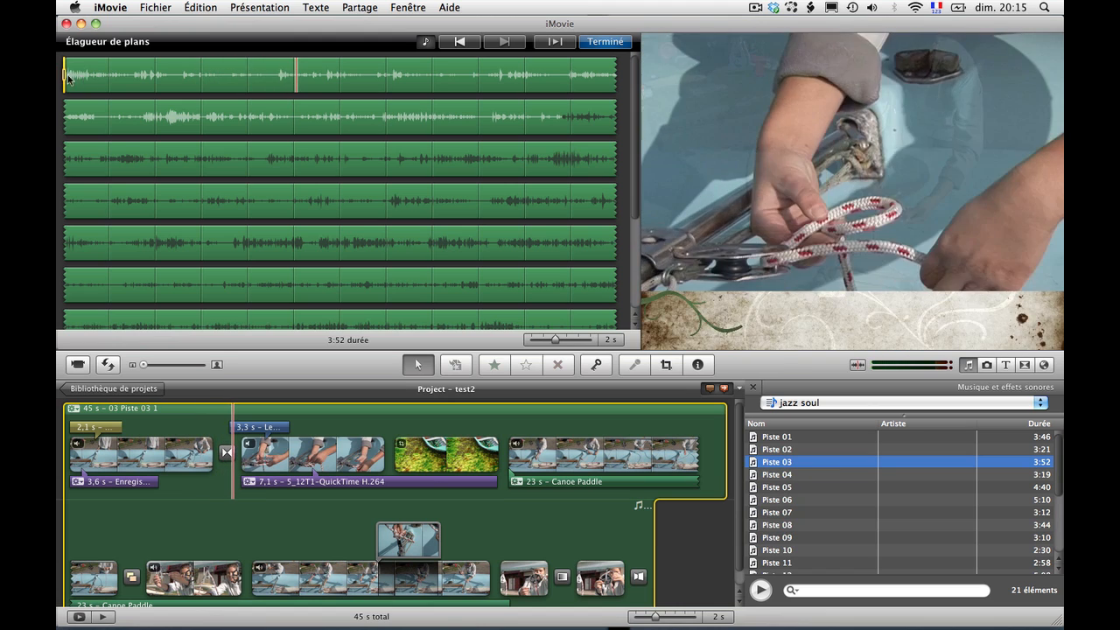
left_click_drag(67, 77, 270, 81)
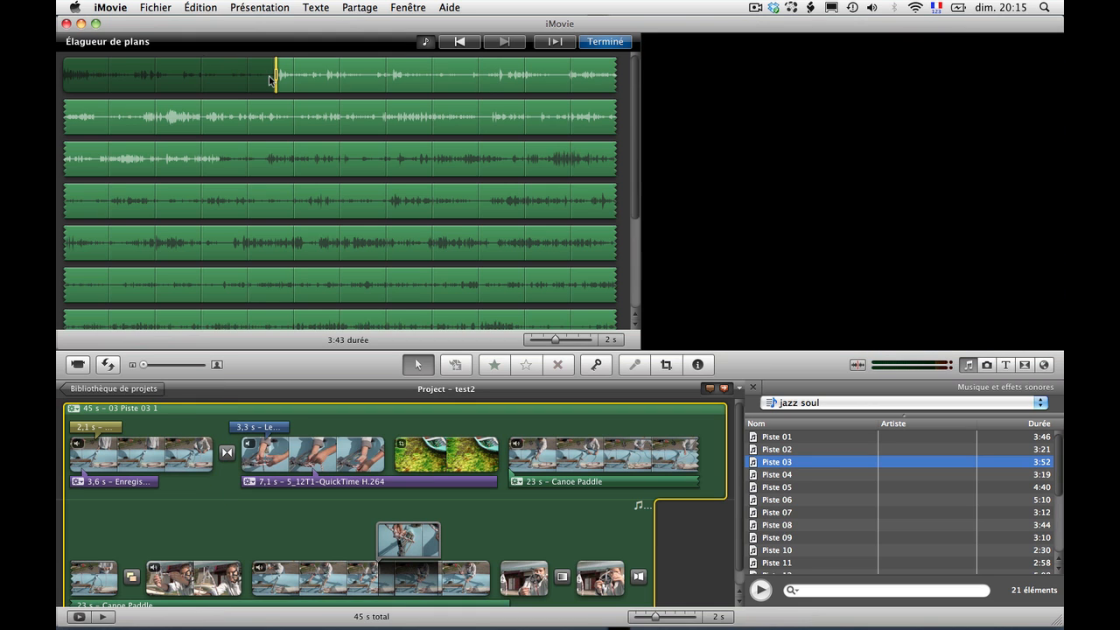
key("space")
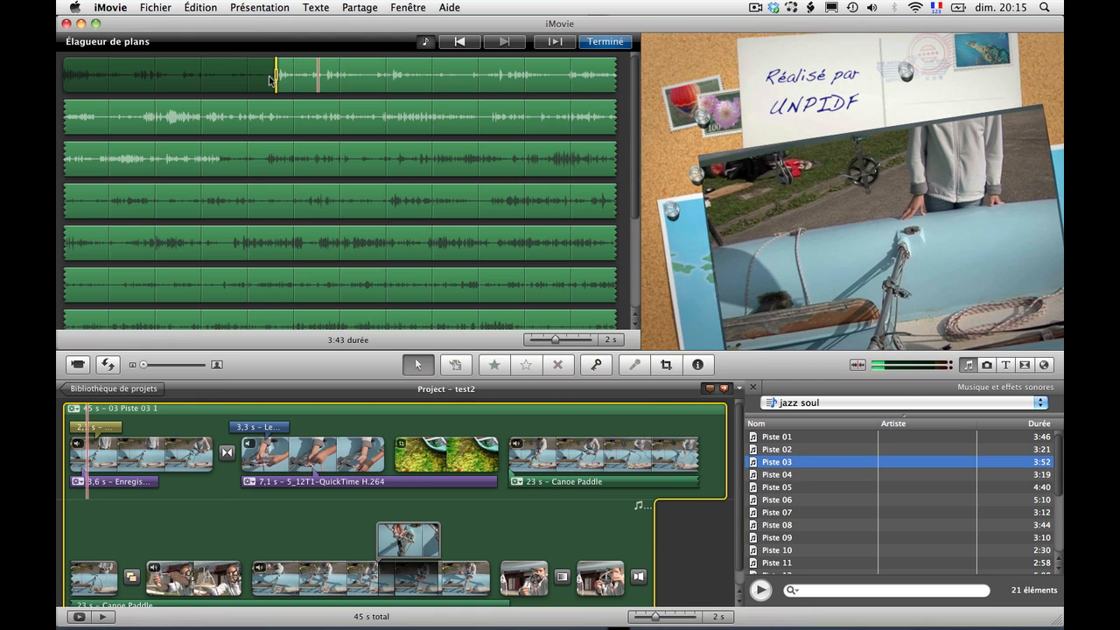
left_click(606, 42)
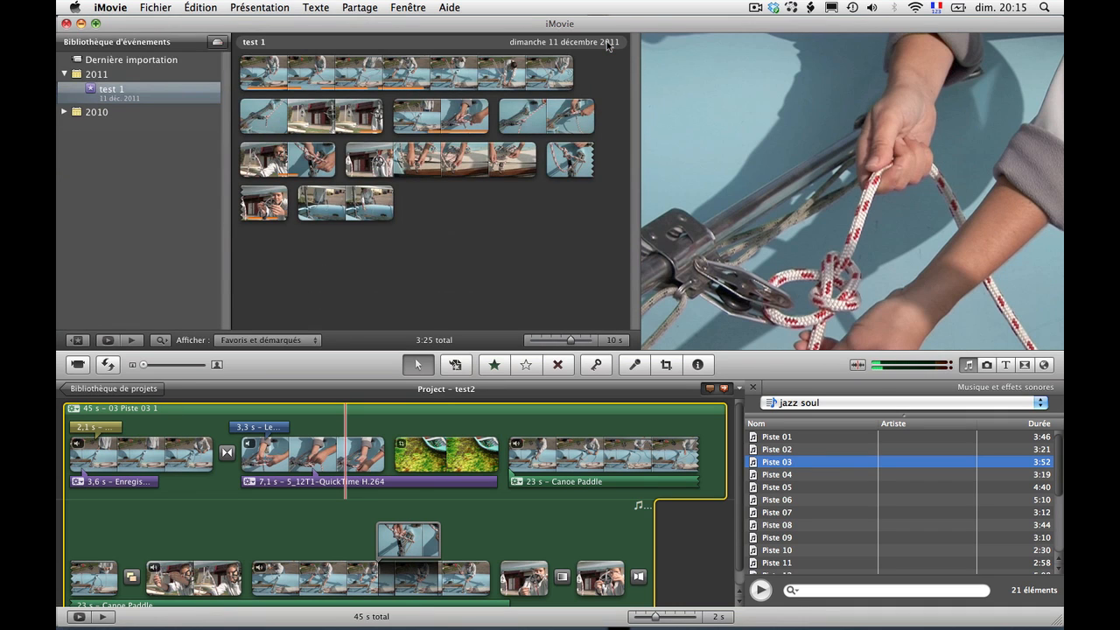
key("backslash")
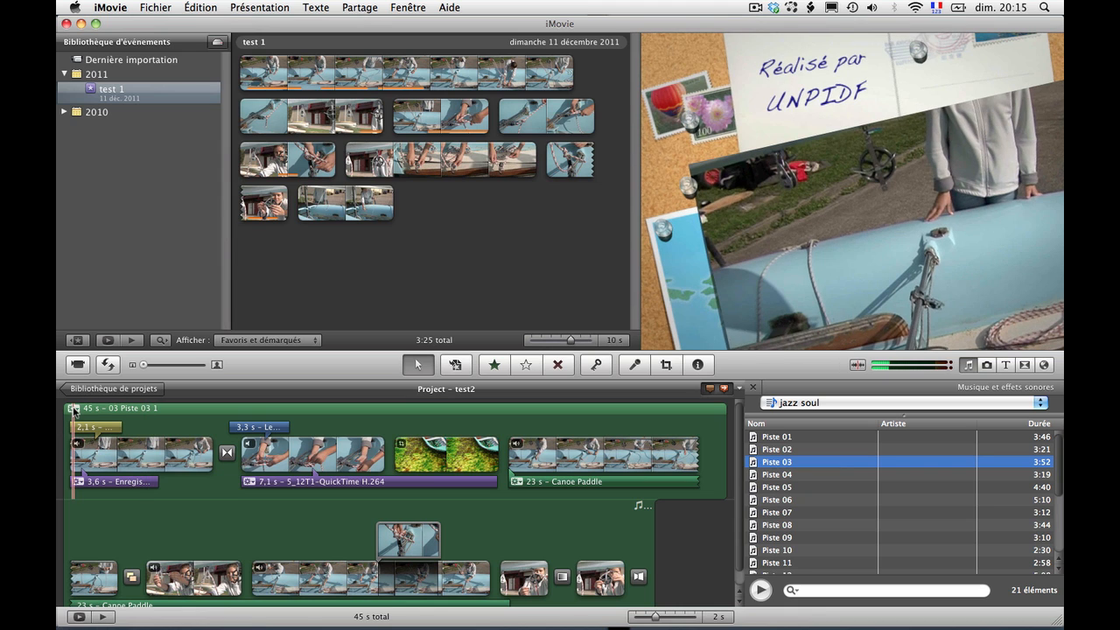
Switch the Piste 03 background music to a manual fade-in, lengthen the fade and play the project
left_click(73, 409)
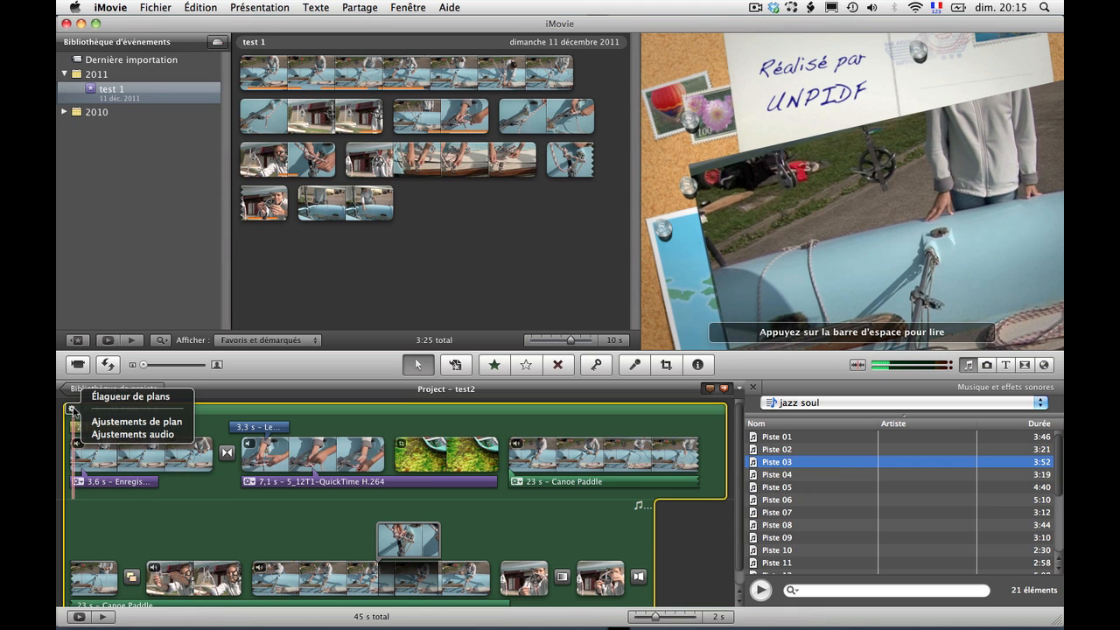
left_click(127, 435)
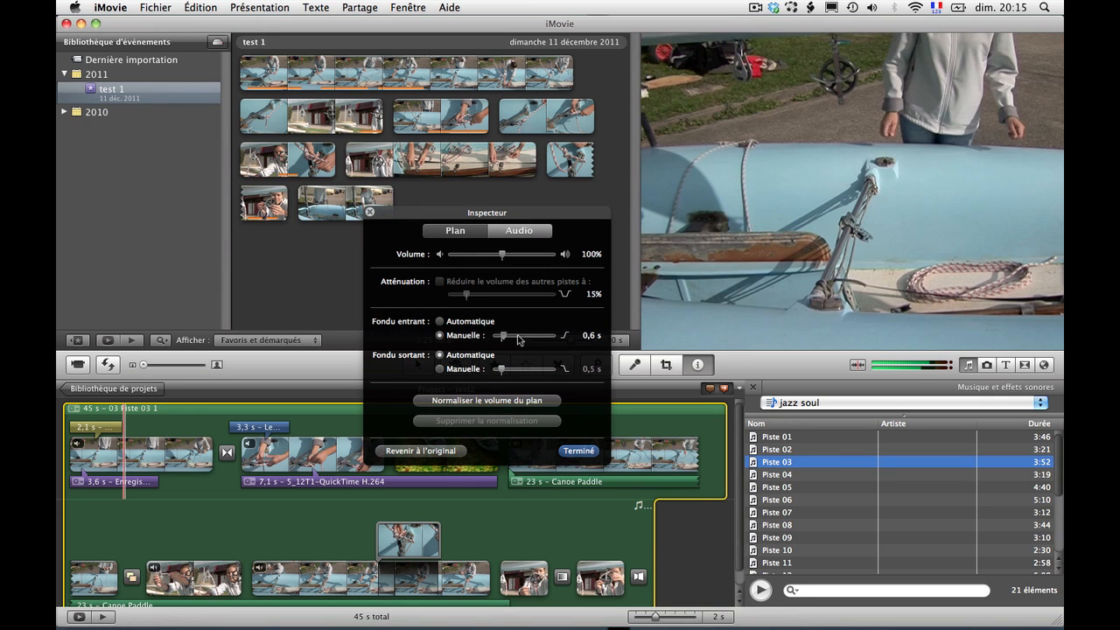
left_click_drag(530, 340, 535, 340)
left_click(578, 451)
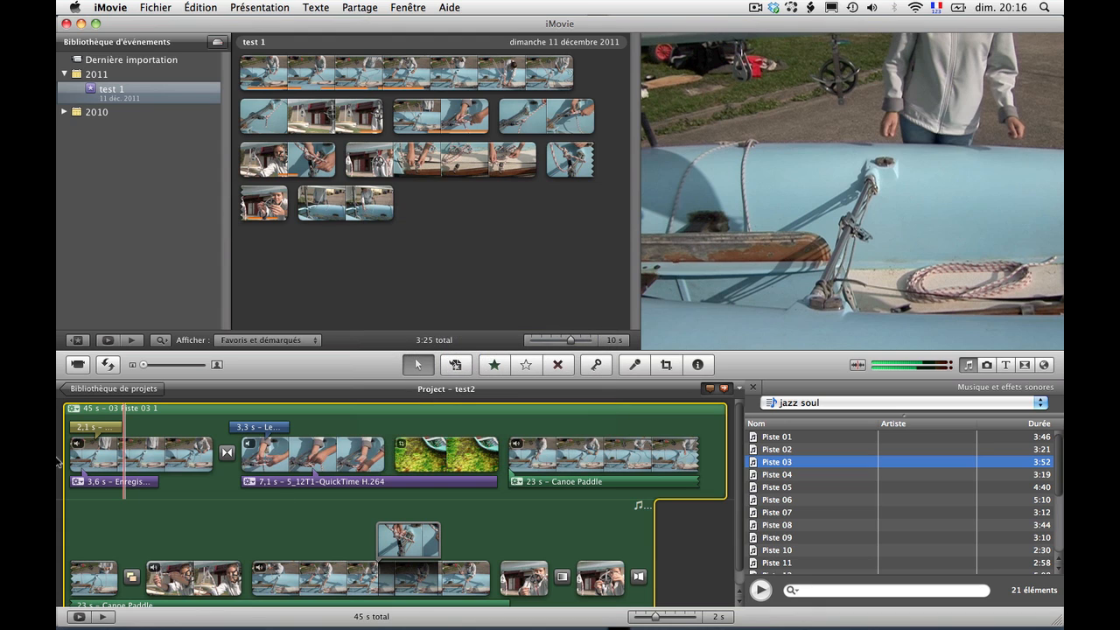
key("space")
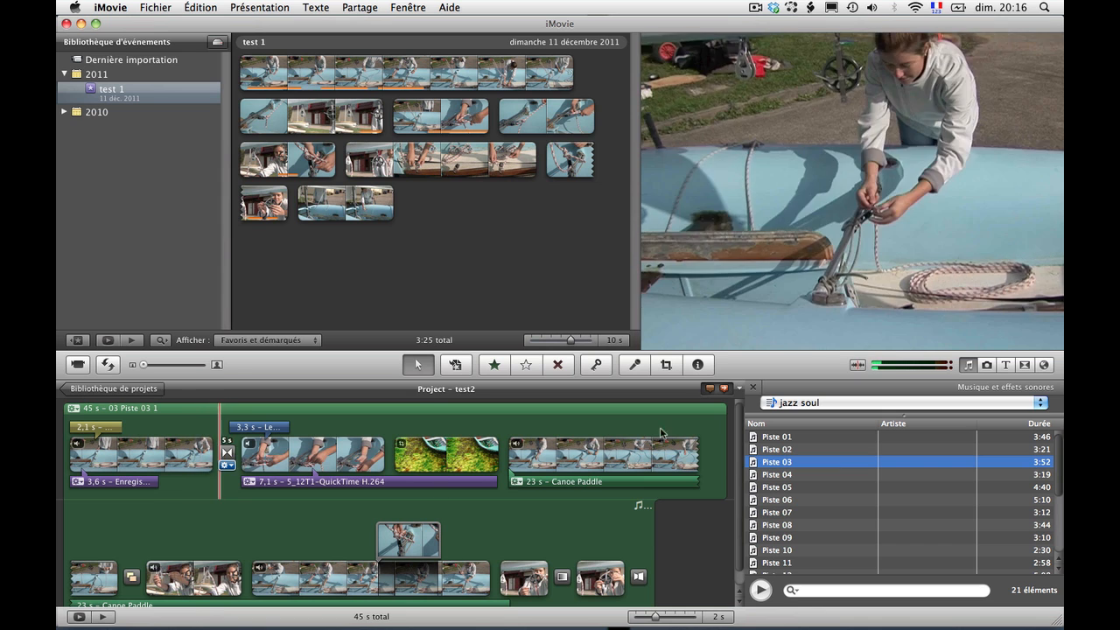
Delete the Piste 03 background music from the project
left_click_drag(742, 424, 740, 567)
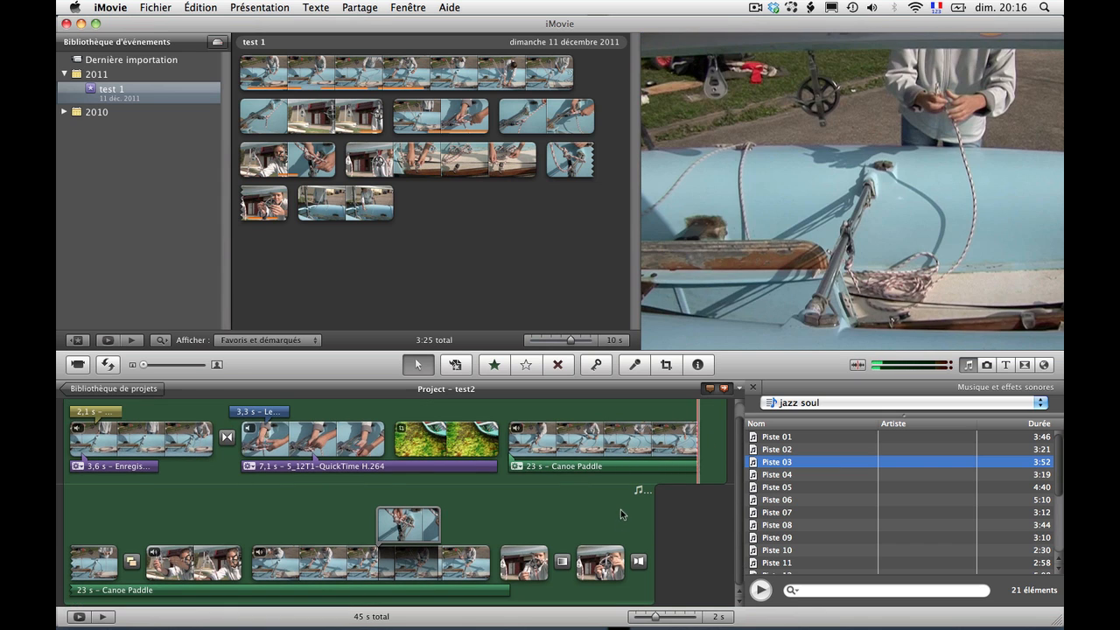
key("space")
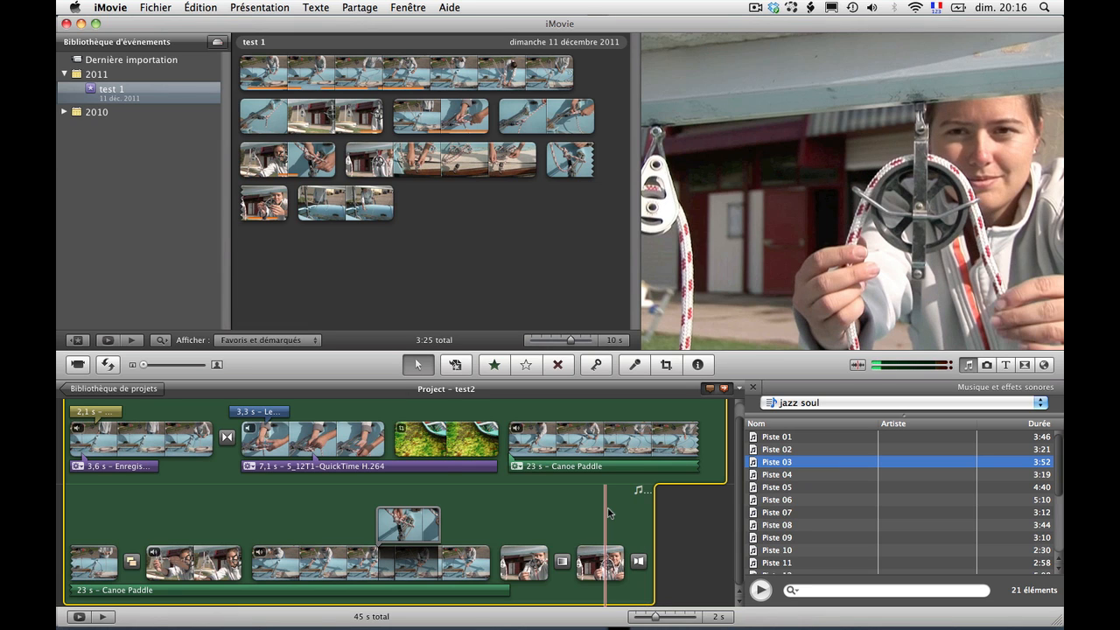
key("super+shift+a")
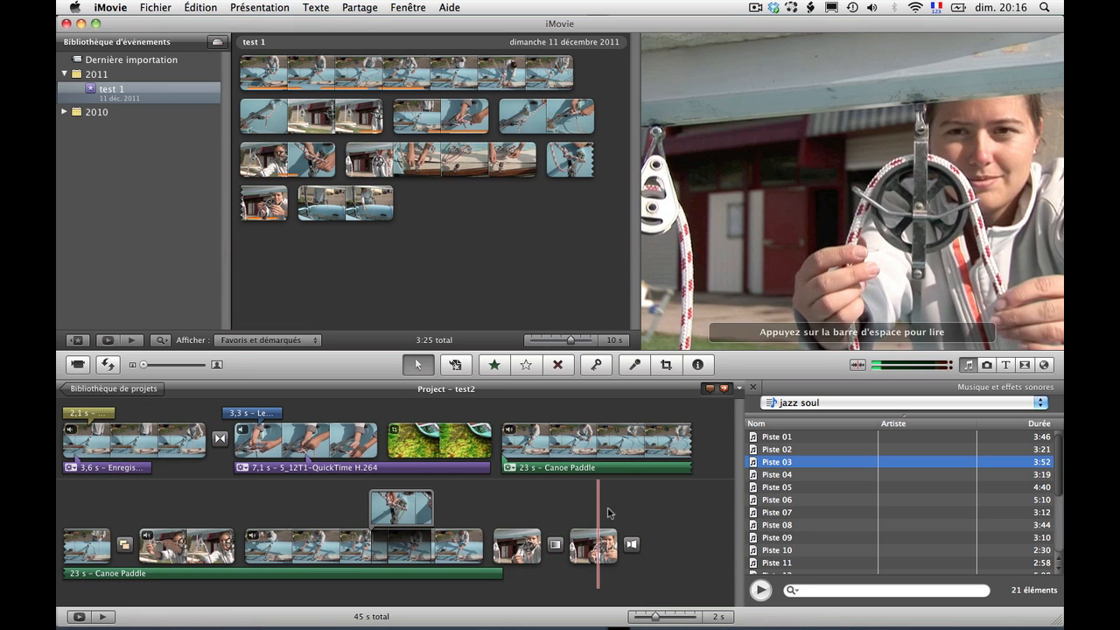
key("space")
Add the Olivia Ruiz "J'traine des pieds" MP3 from the La femme chocolat folder near the end of the clip before the boat photo and play it
left_click_drag(747, 31, 156, 33)
left_click_drag(521, 33, 803, 29)
left_click_drag(329, 29, 640, 11)
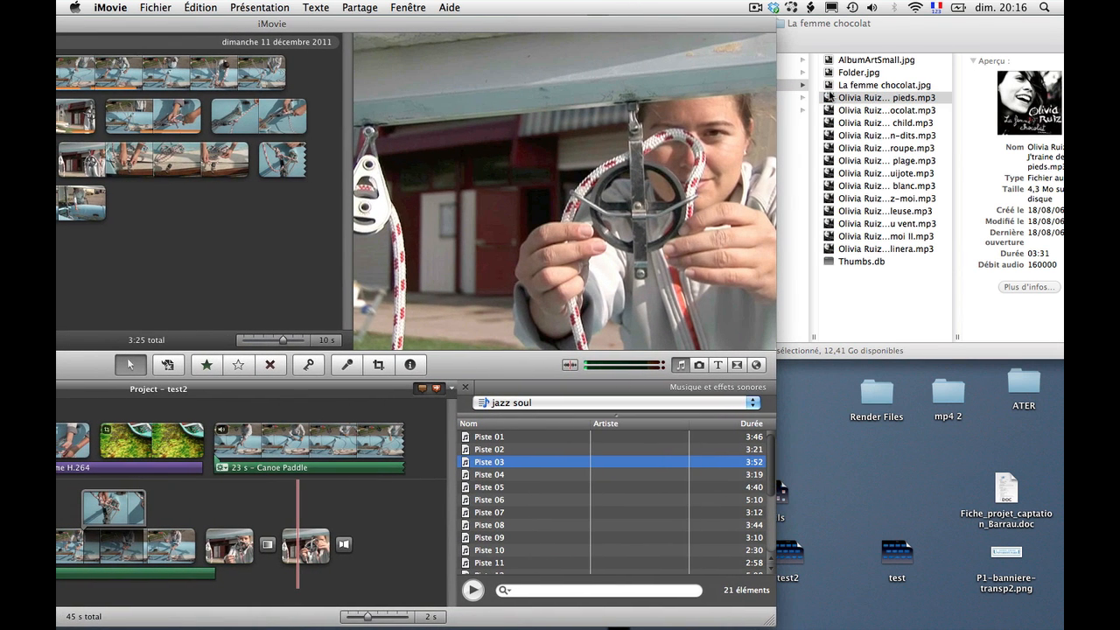
left_click_drag(184, 497, 73, 432)
left_click_drag(261, 24, 663, 5)
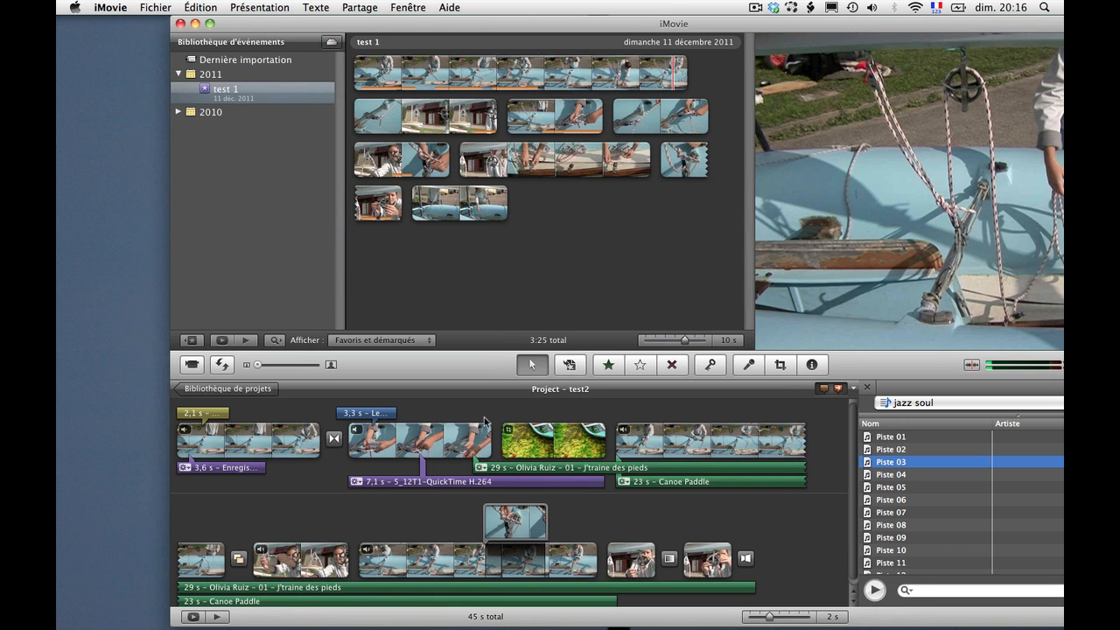
key("space")
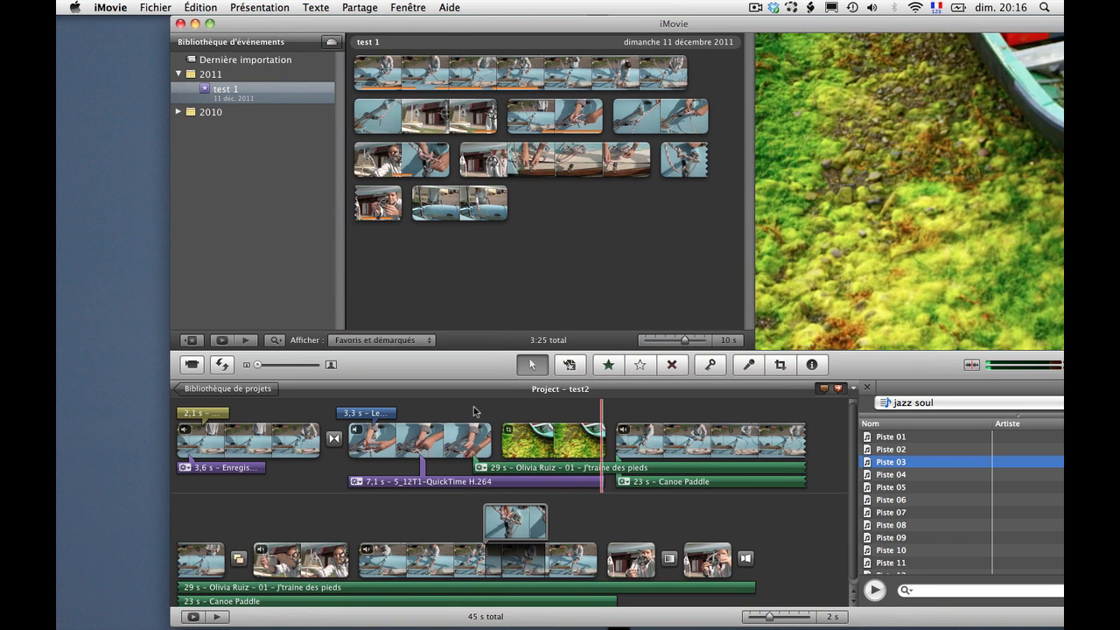
key("space")
Move the "J'traine des pieds" track to start midway through the clip following the boat photo, shorten it to 20 s ending with Canoe Paddle, and play it
left_click_drag(480, 470, 709, 466)
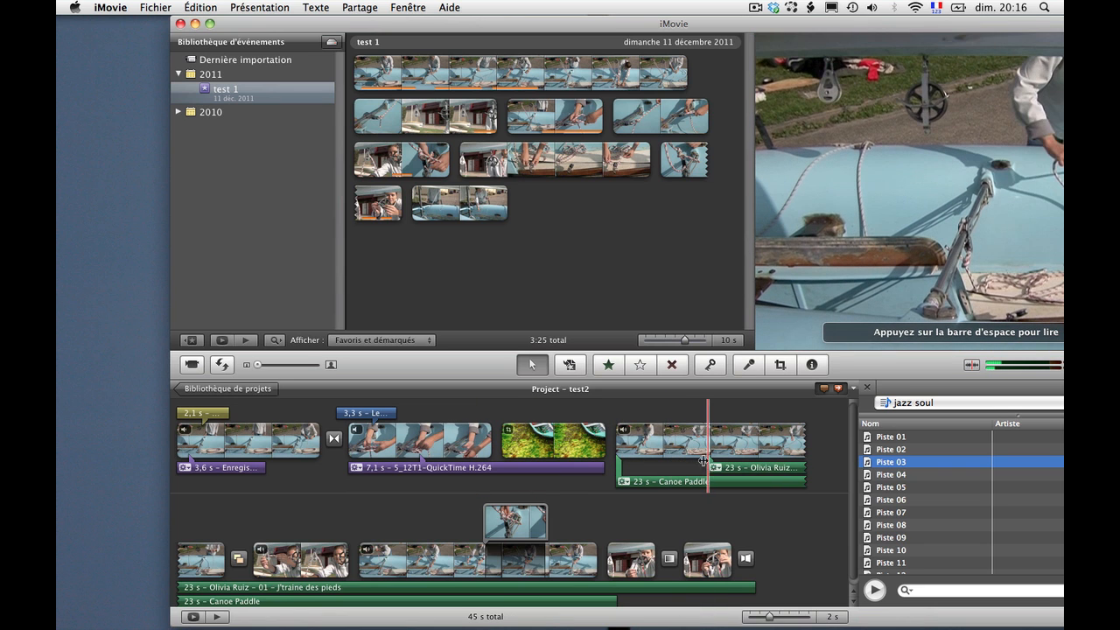
left_click_drag(799, 23, 662, 7)
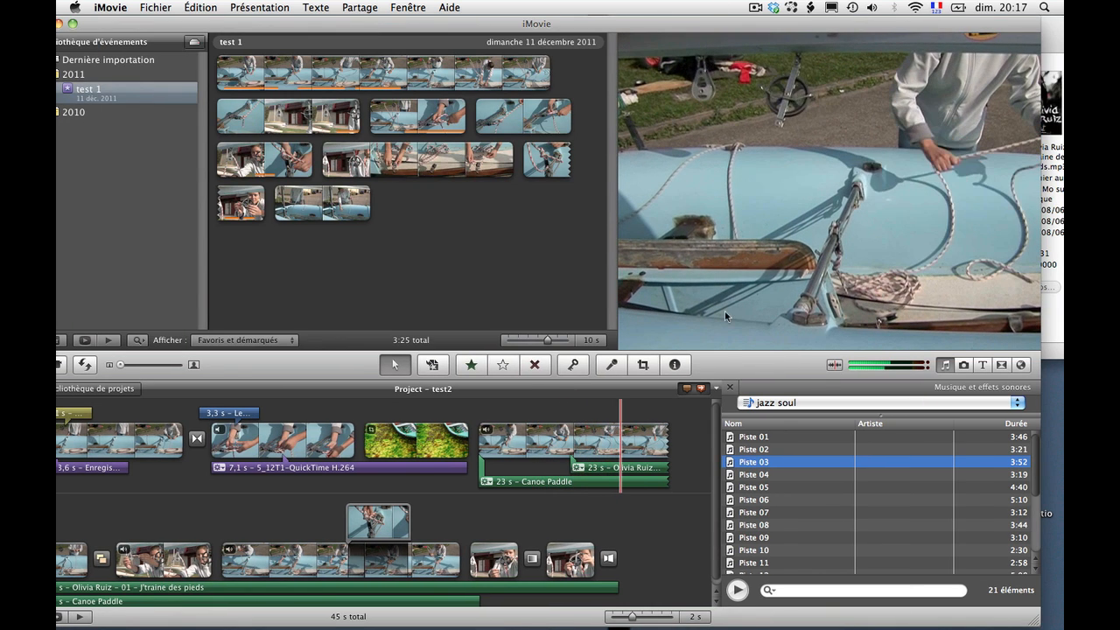
scroll(713, 598, "down", 1)
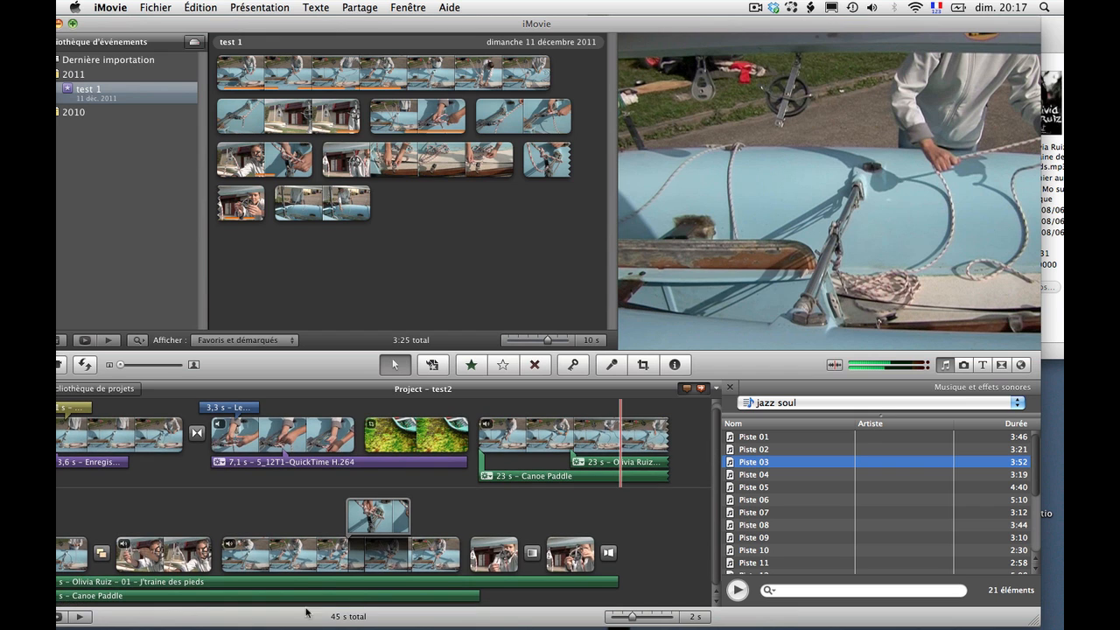
left_click_drag(618, 581, 477, 584)
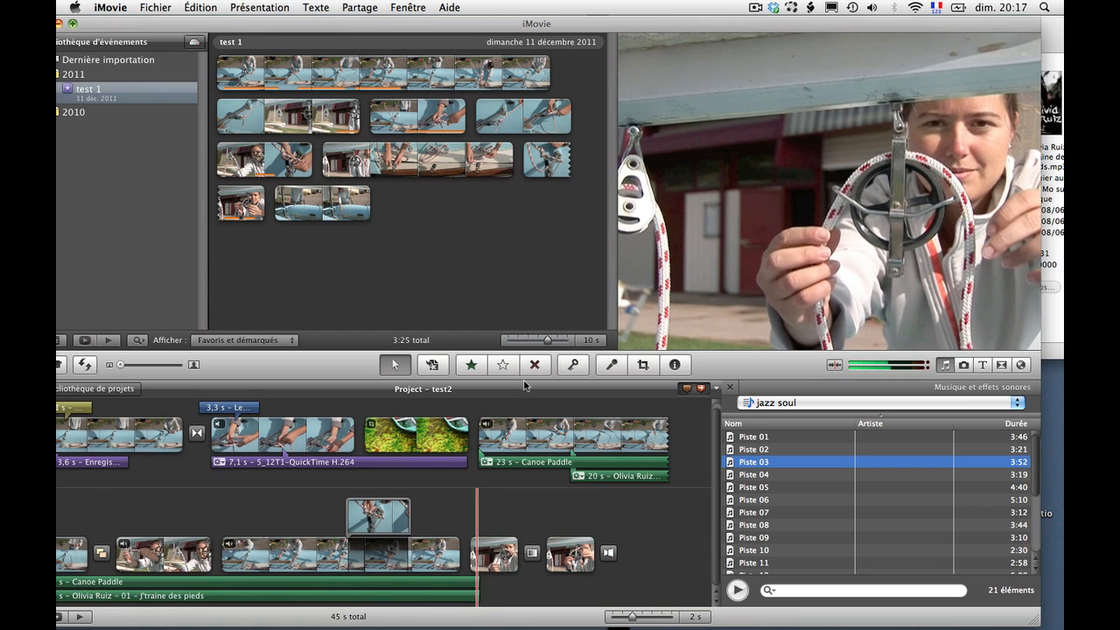
key("space")
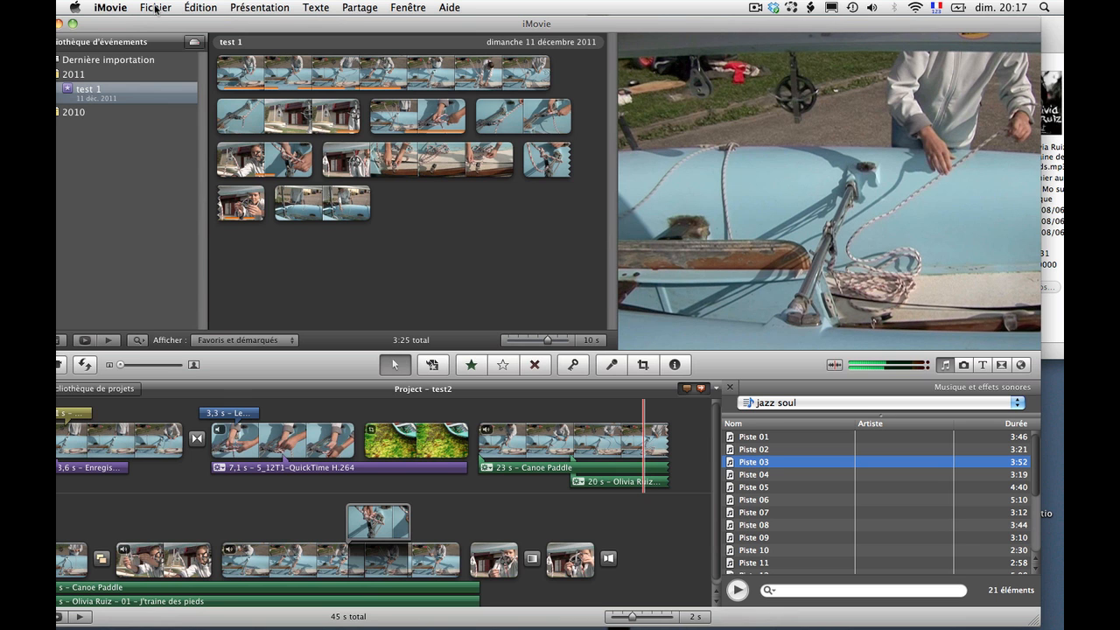
left_click(753, 7)
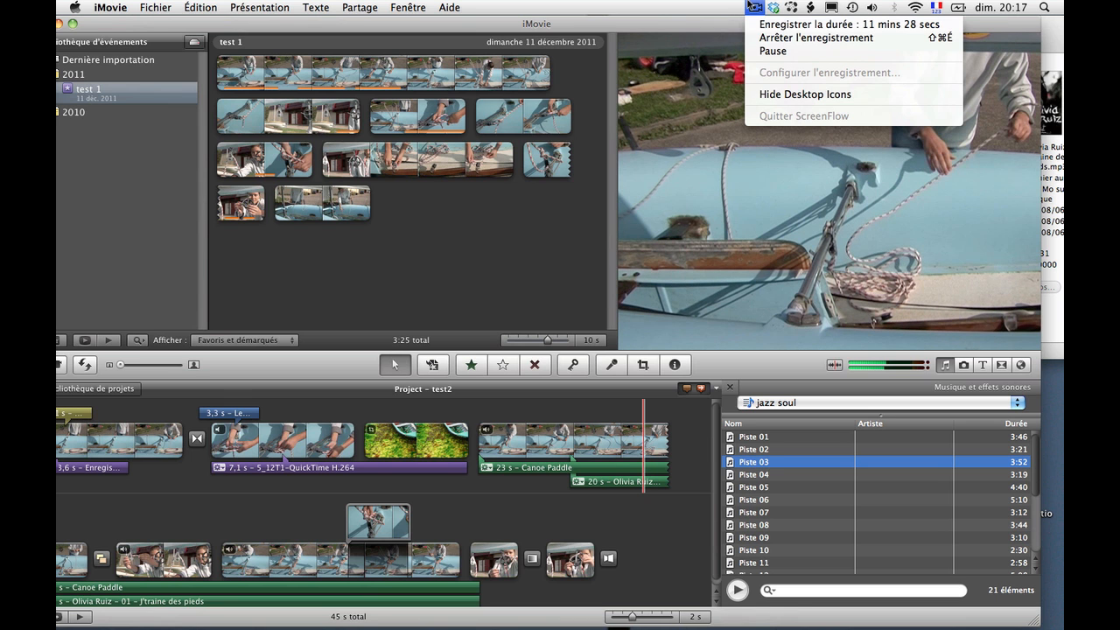